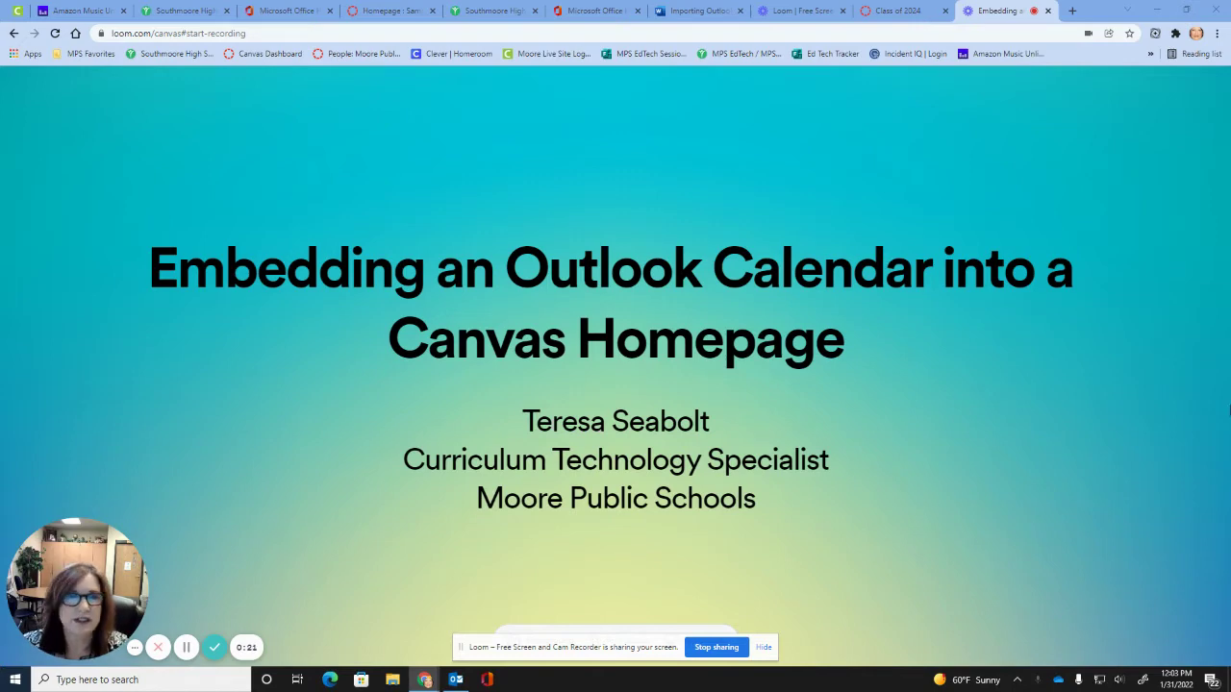
Show the Class of 2024 homepage's embedded January 2022 Outlook calendar, listing ICAP Course Selection Day
click(901, 9)
scroll(1161, 493, down, 1)
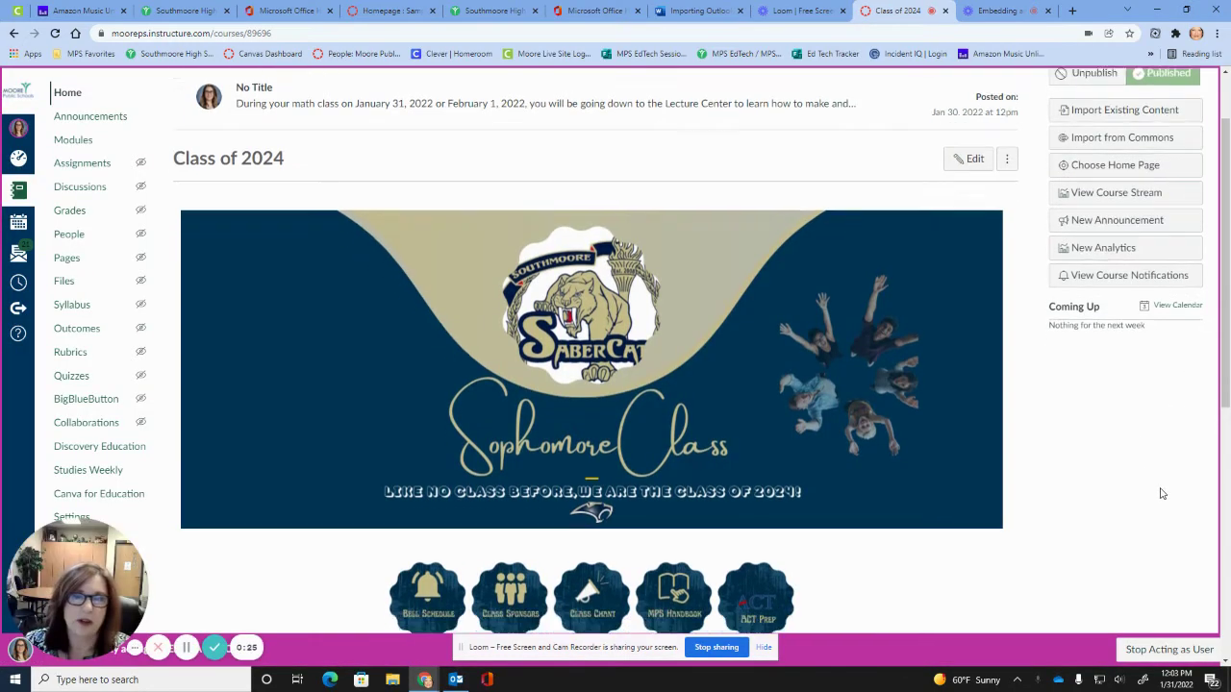
scroll(1161, 493, down, 2)
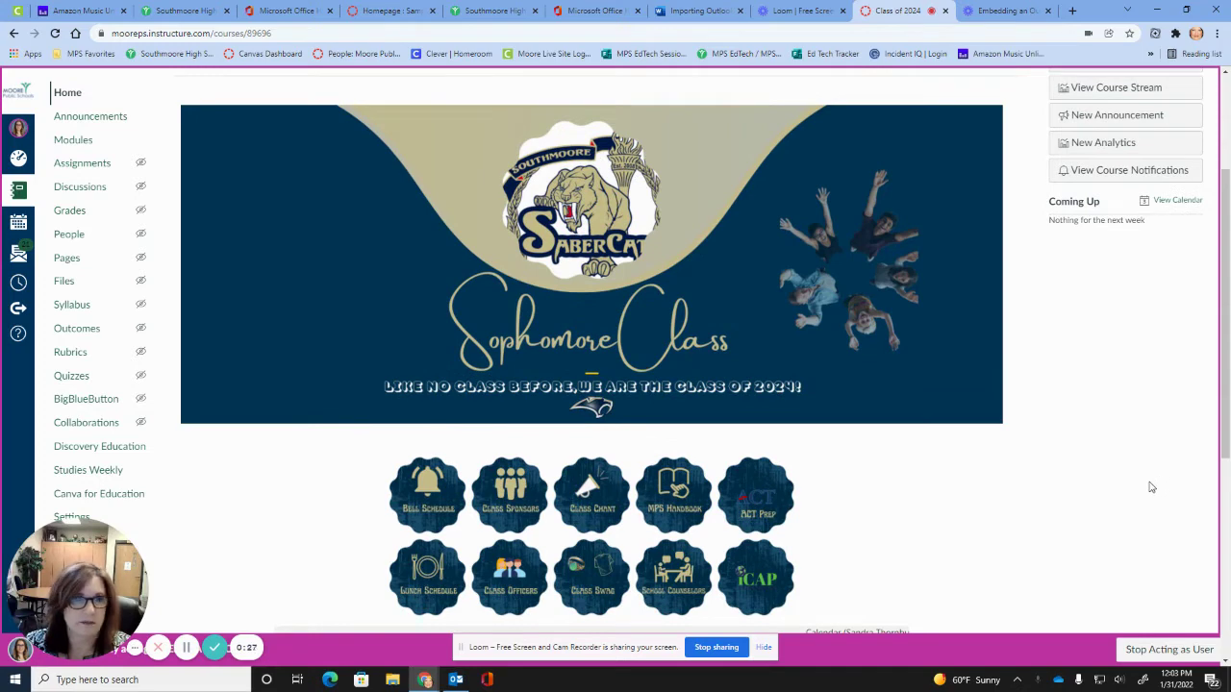
scroll(1139, 487, down, 2)
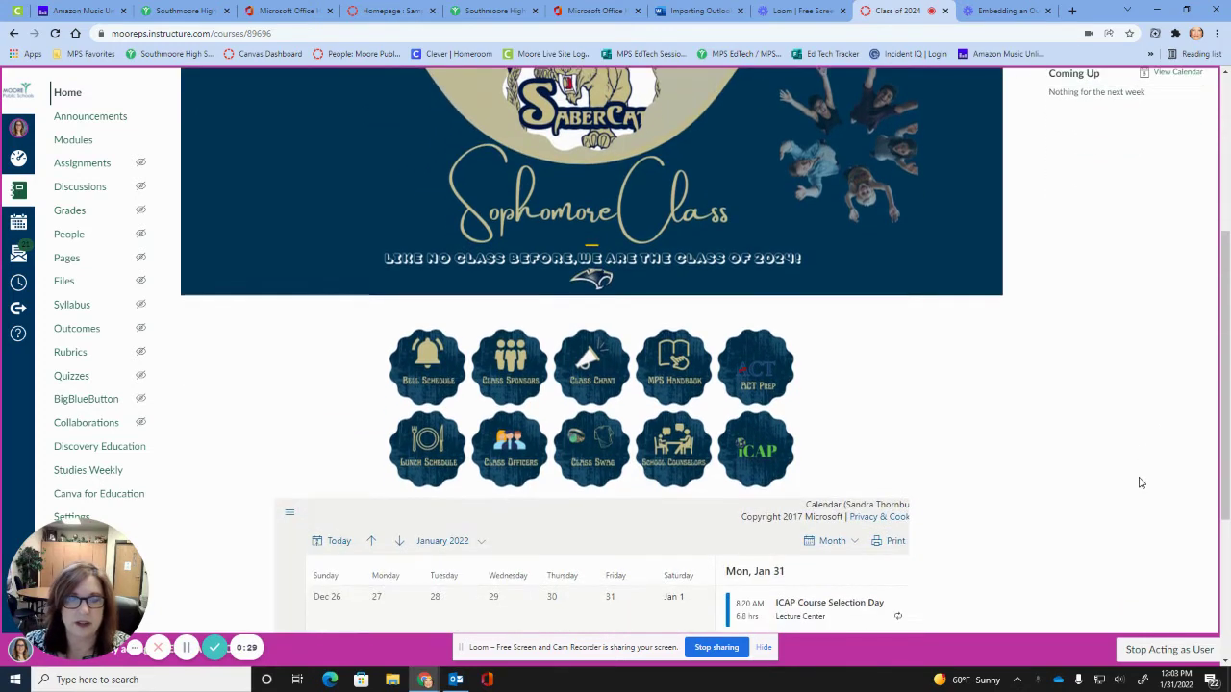
scroll(1138, 485, down, 1)
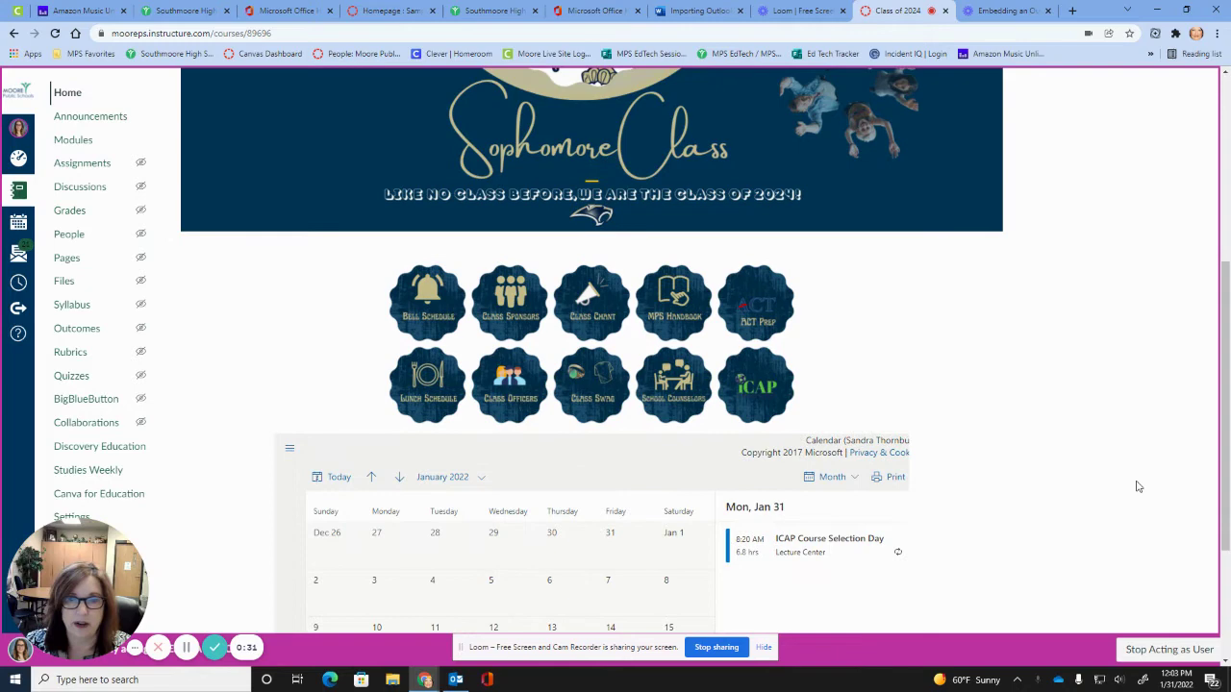
scroll(1138, 487, down, 3)
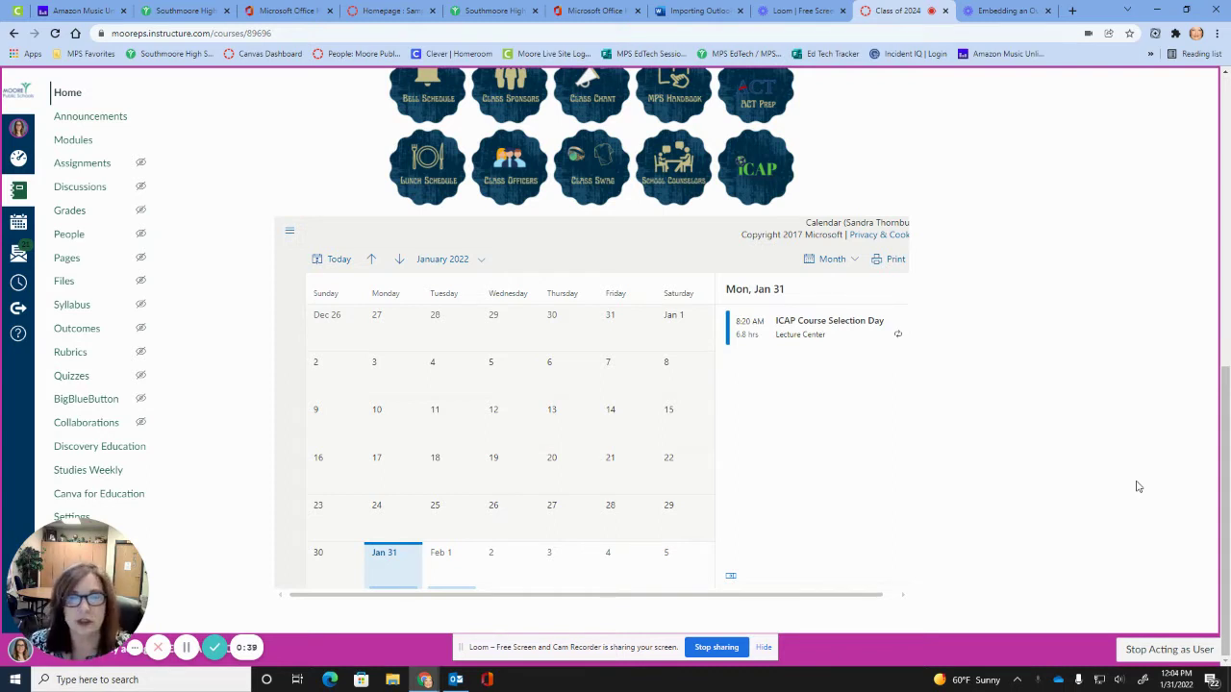
scroll(1144, 522, up, 3)
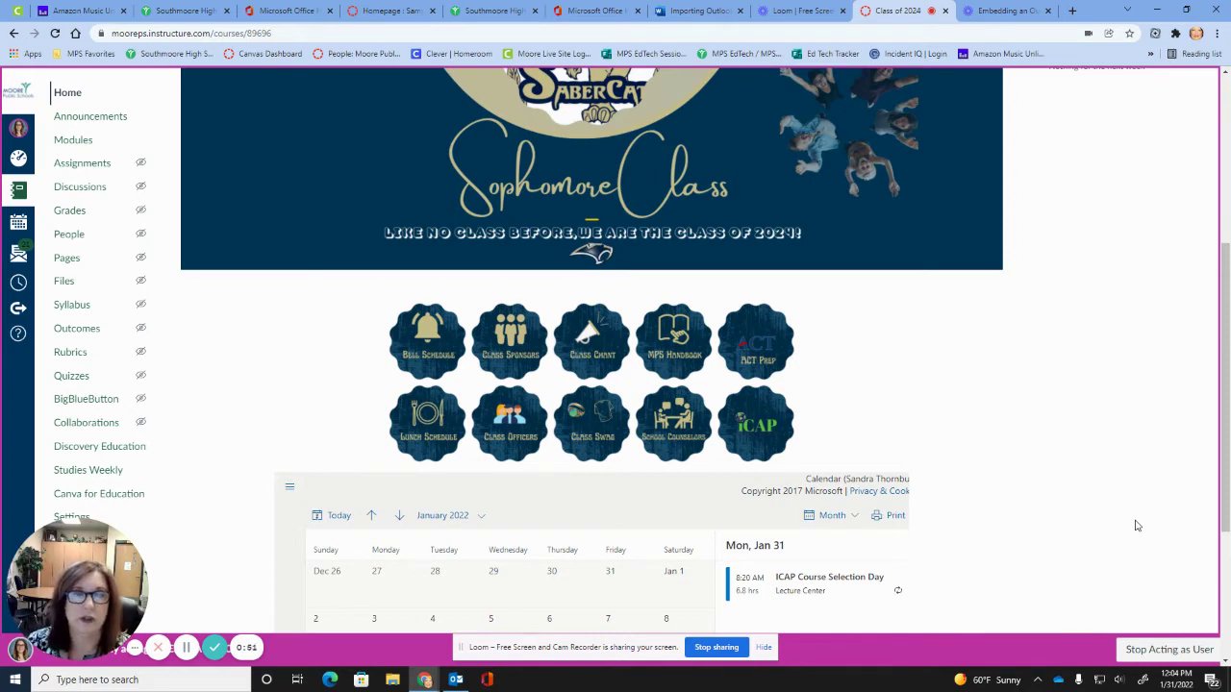
scroll(1081, 326, up, 1)
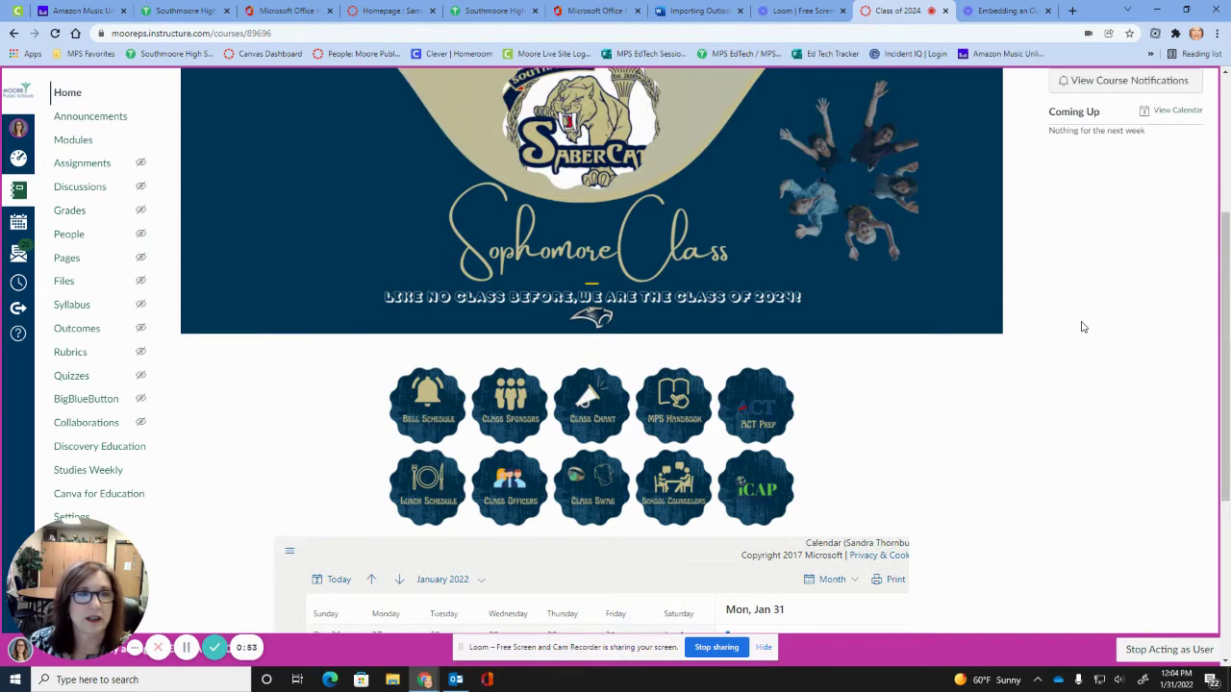
click(178, 54)
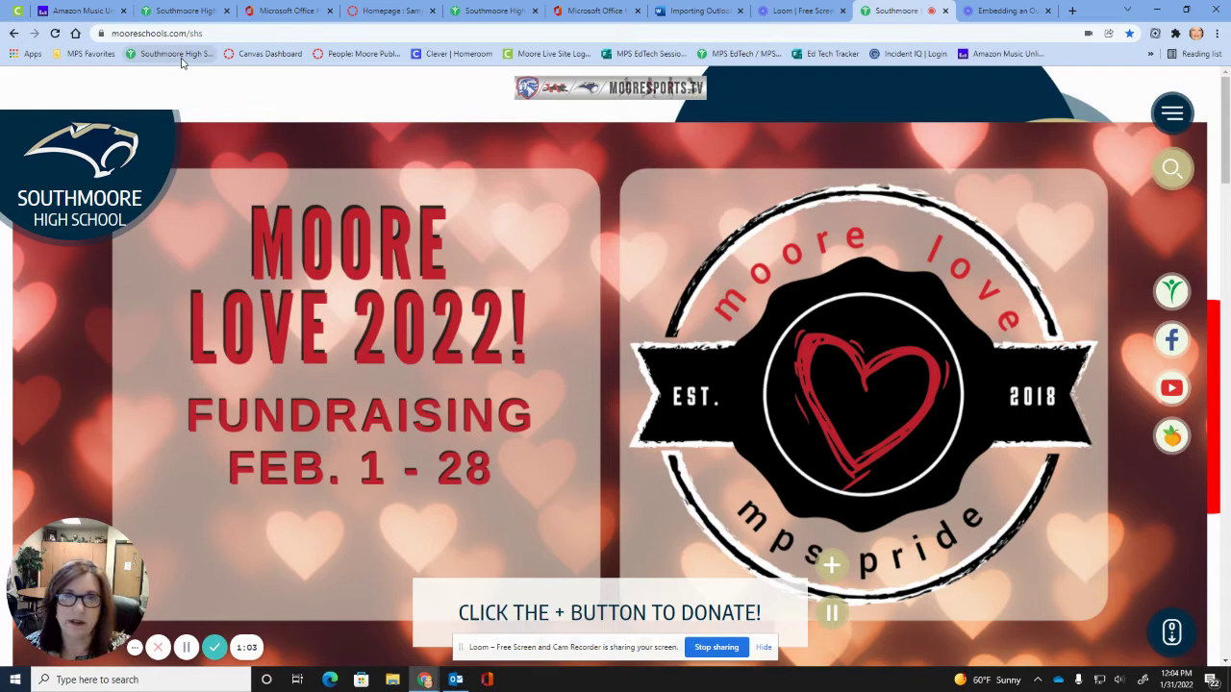
click(1171, 113)
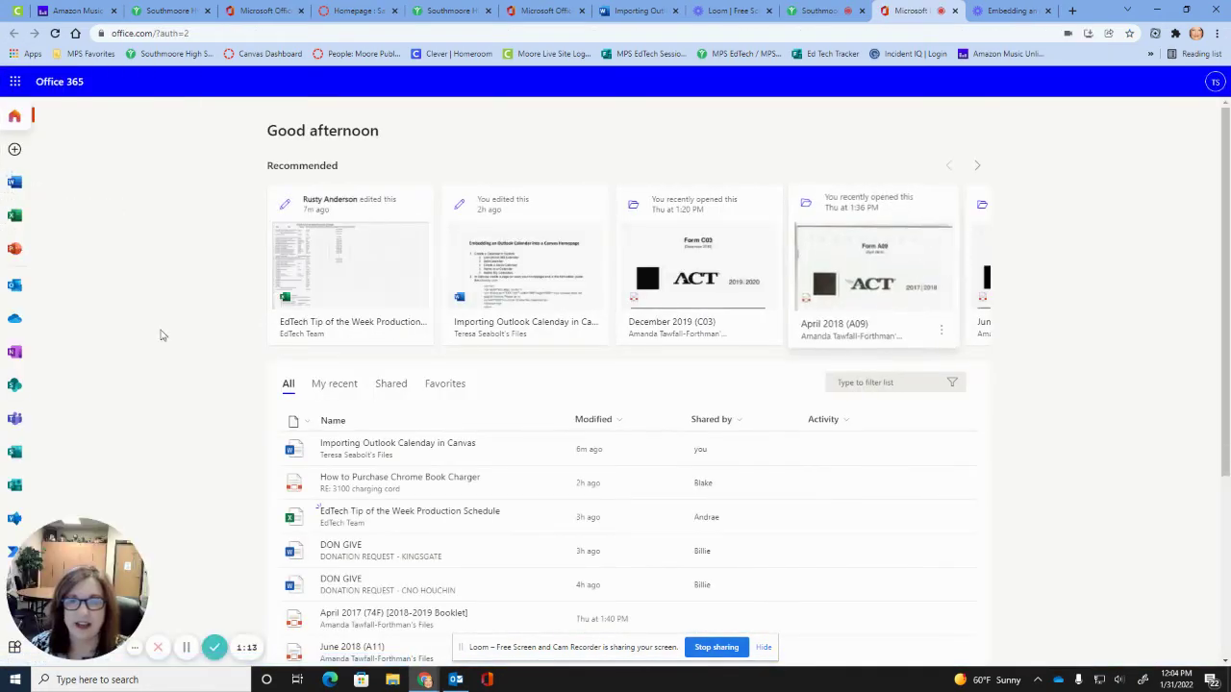
click(15, 286)
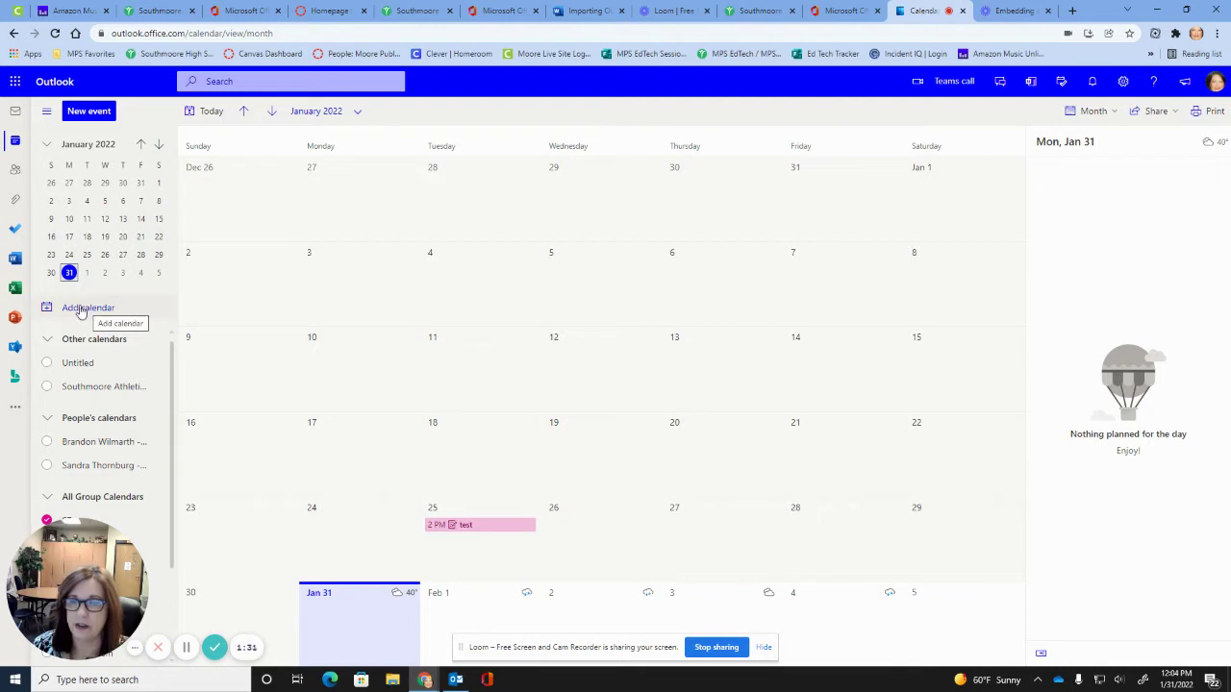
click(81, 309)
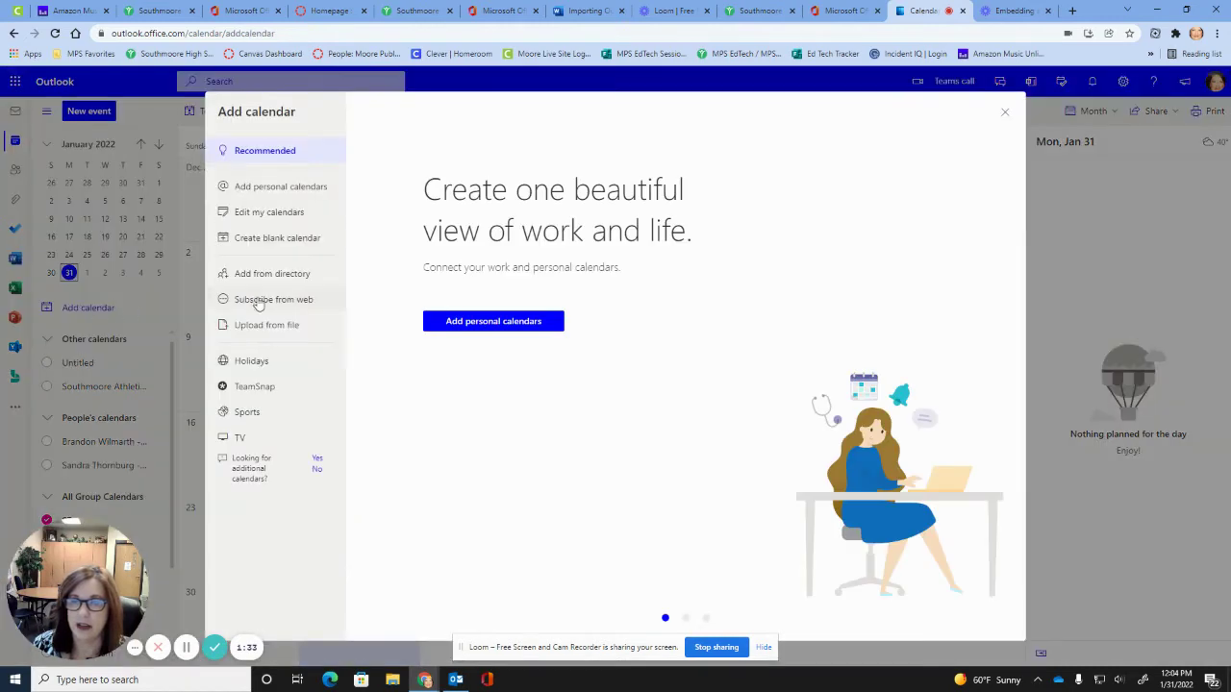
click(282, 245)
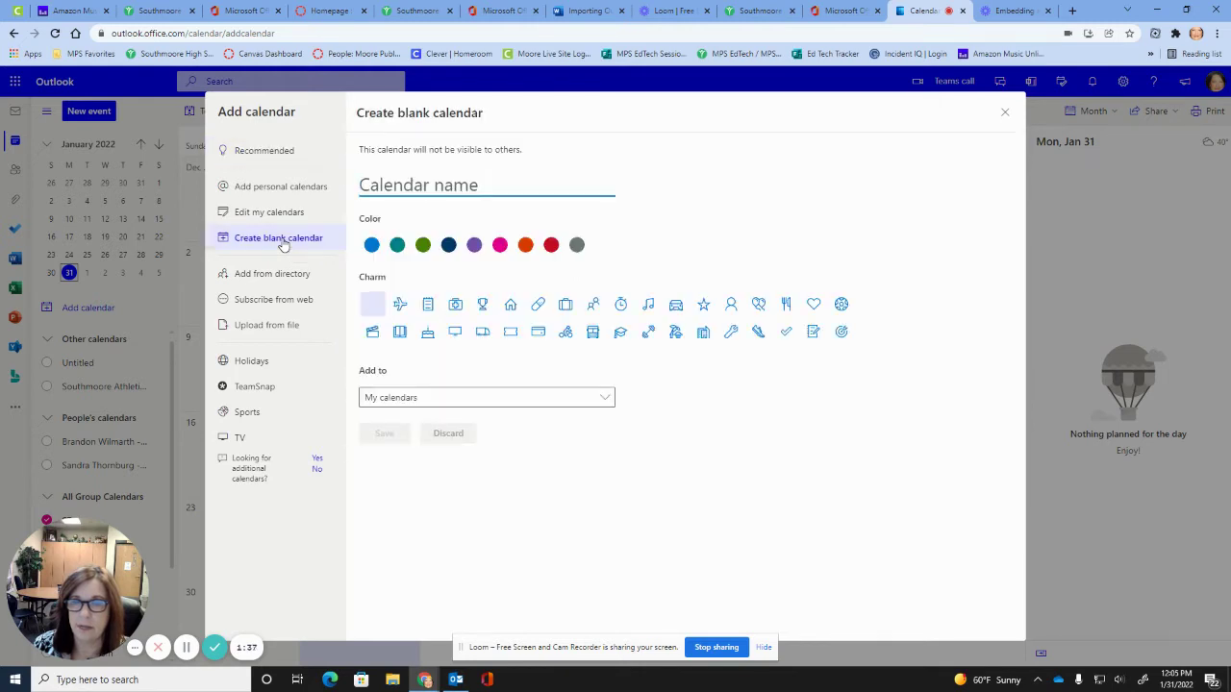
text(A)
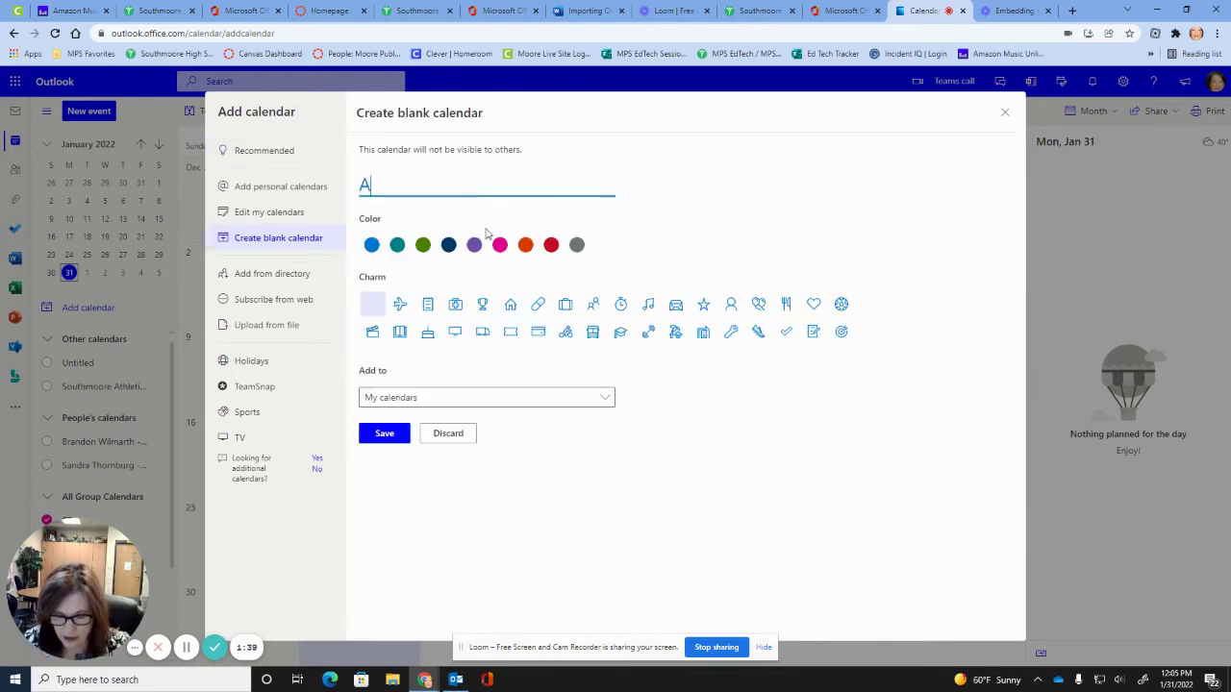
text(l)
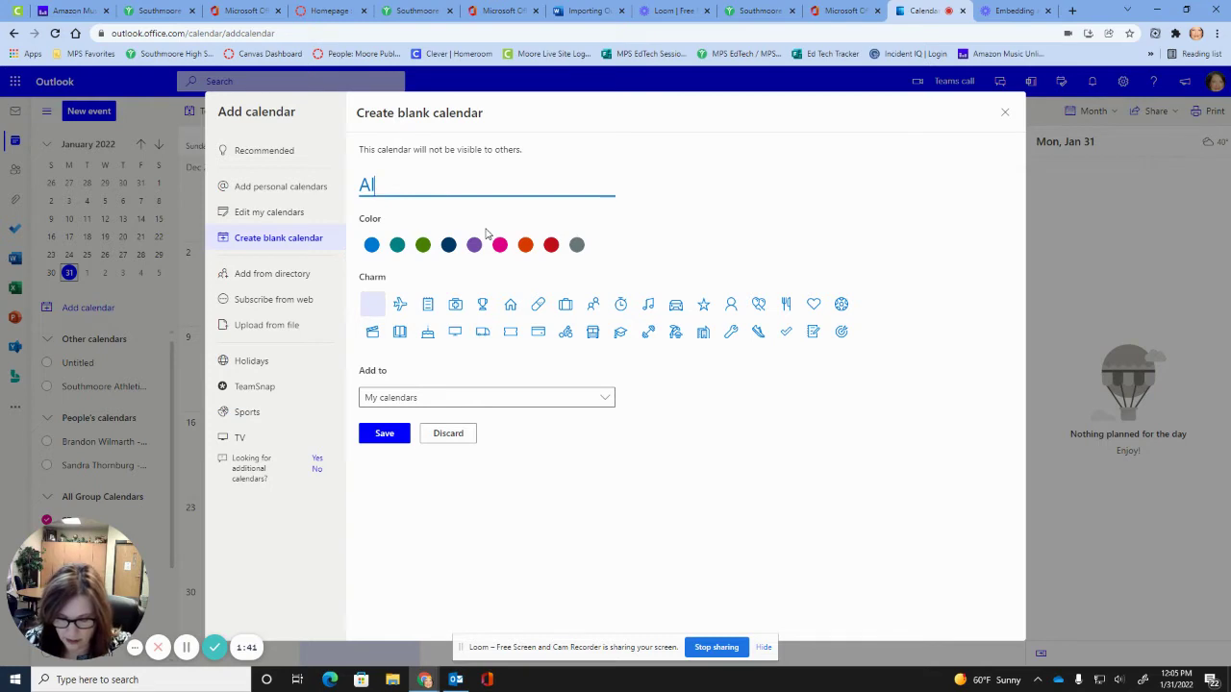
text(gebra I)
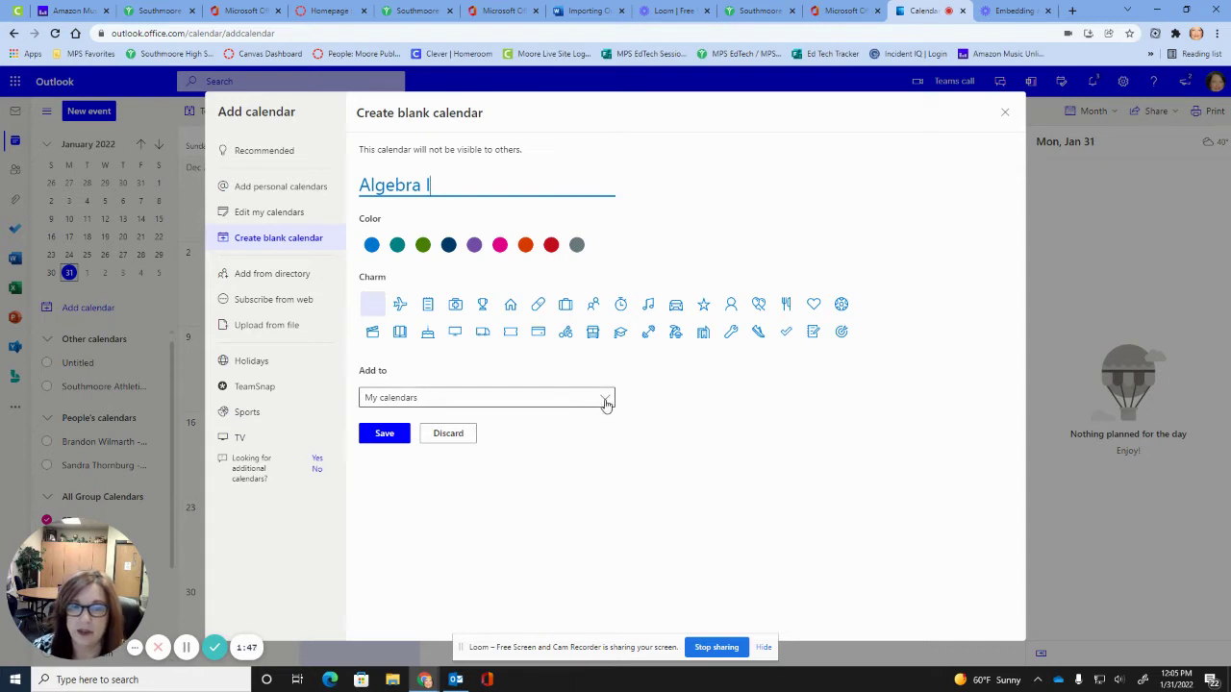
click(603, 402)
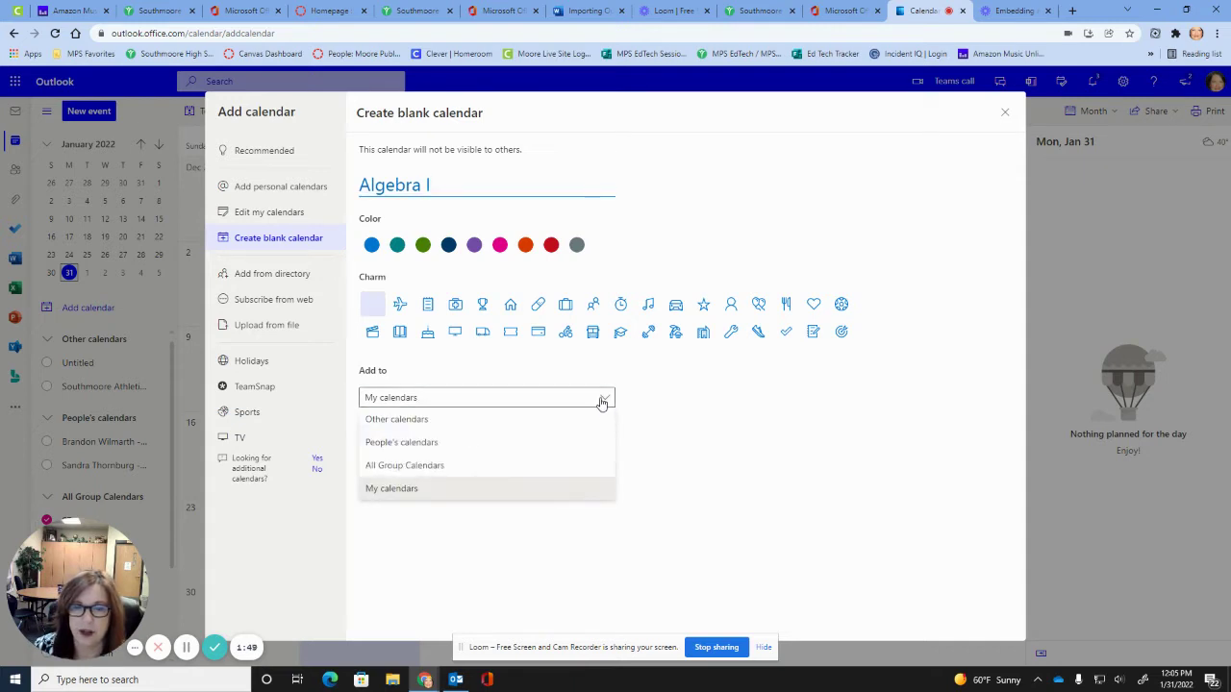
click(603, 402)
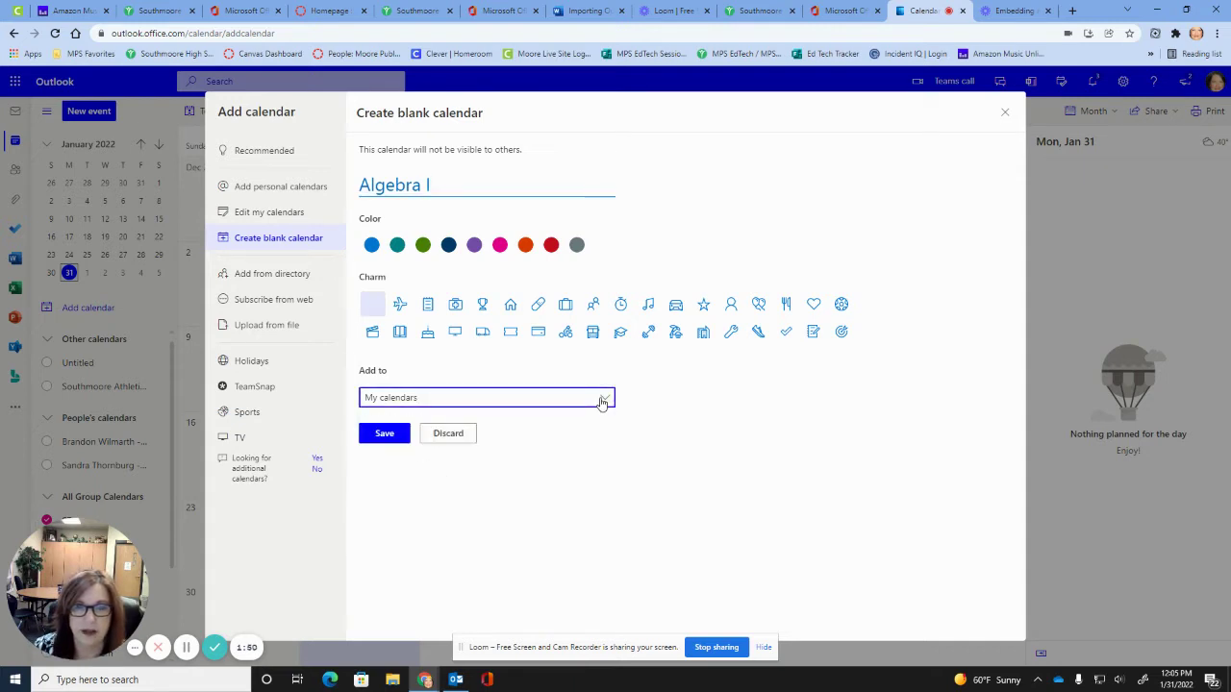
click(388, 437)
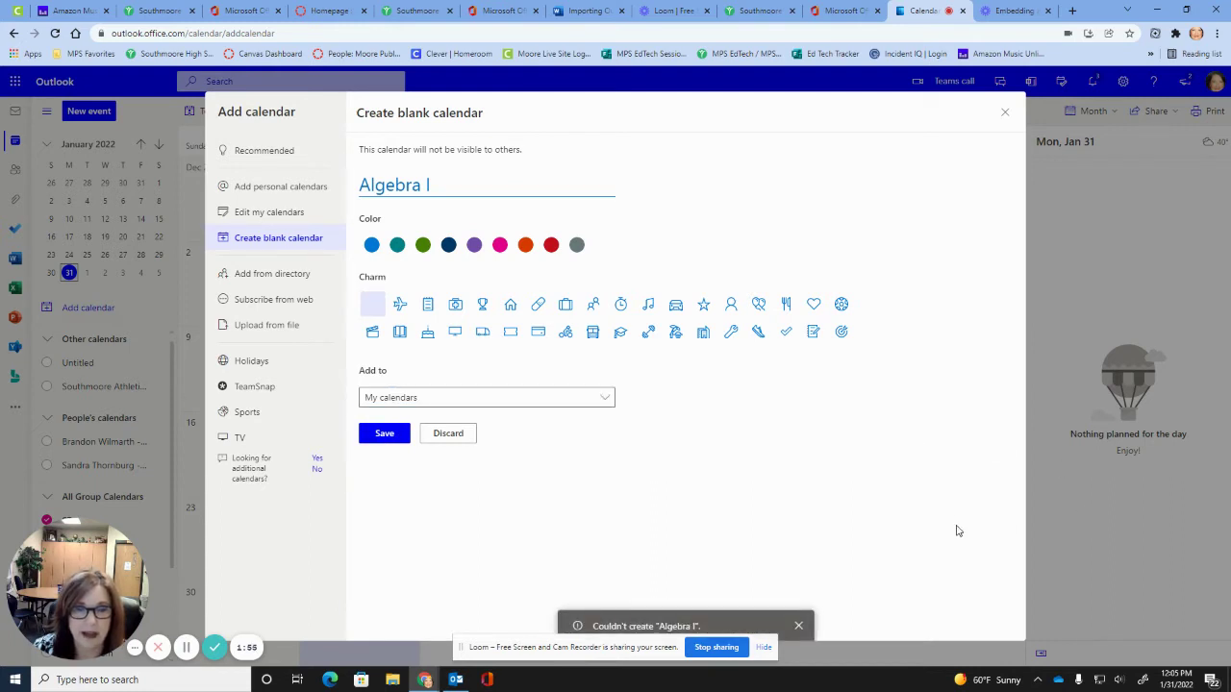
click(1006, 113)
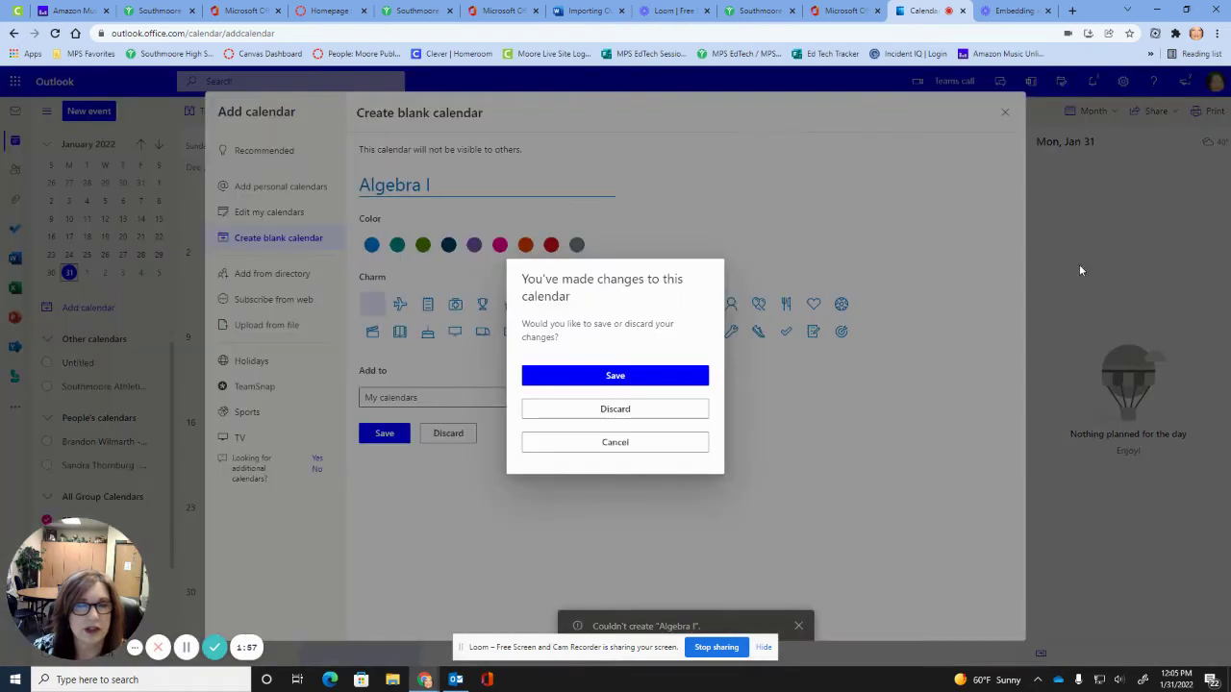
click(633, 376)
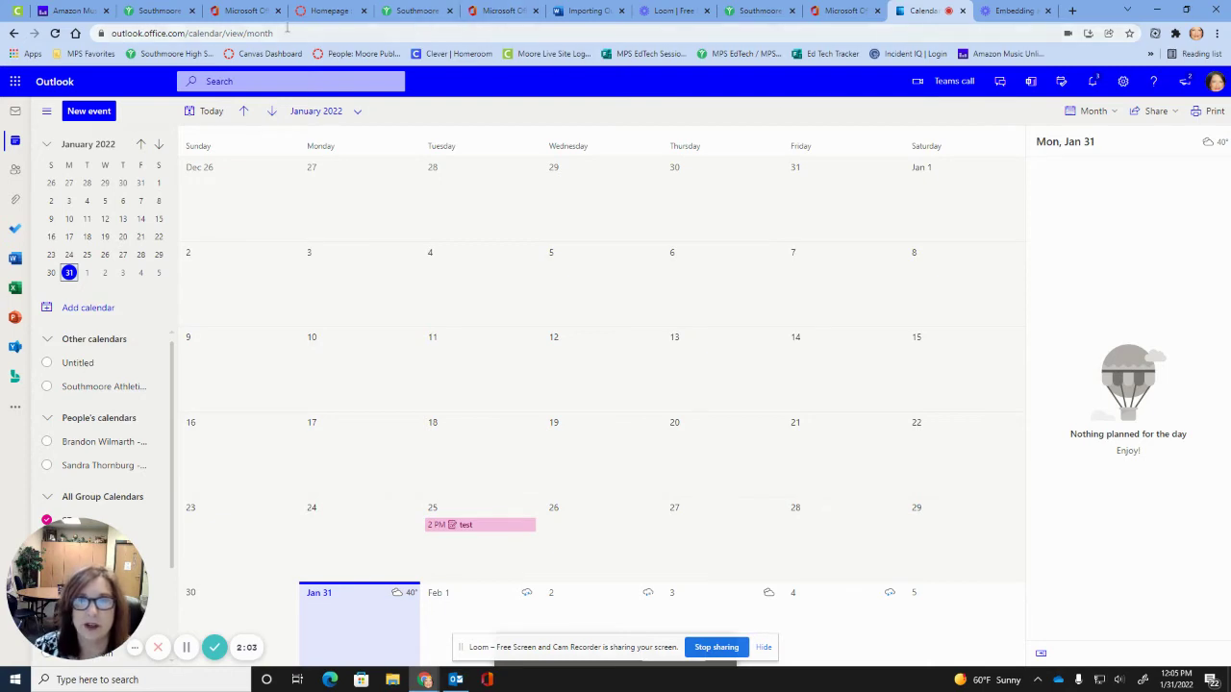
Switch to the Sample Southmoore course Homepage with its banner and five link buttons
click(325, 10)
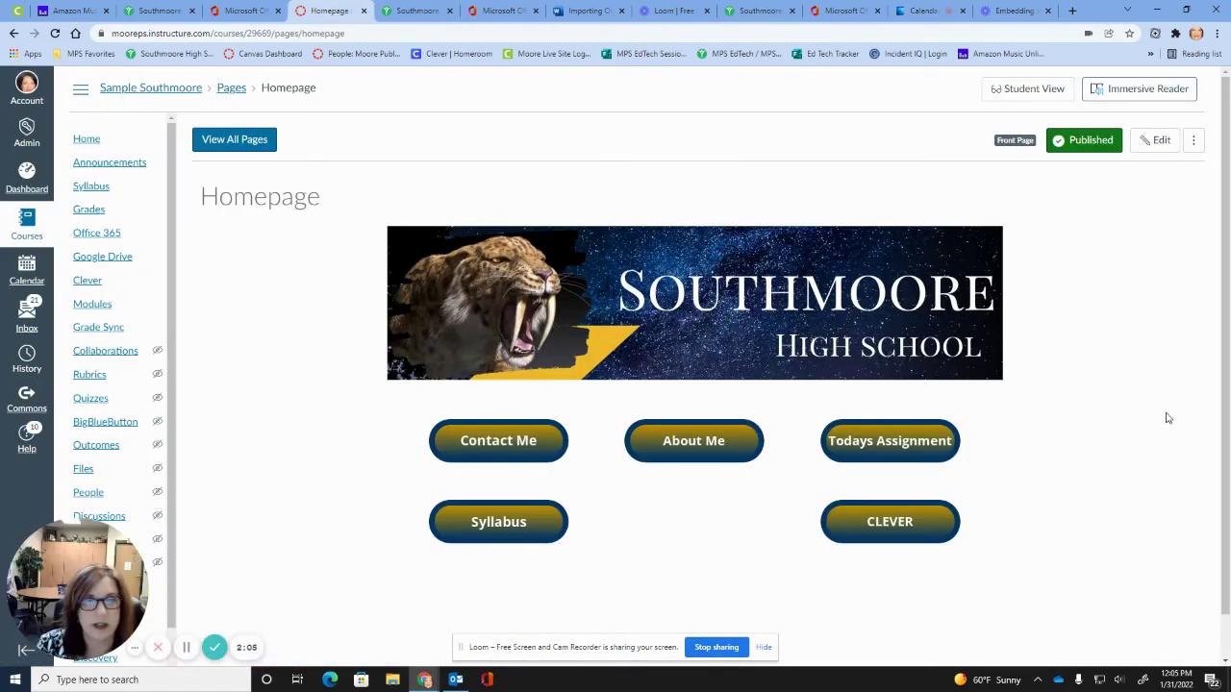
scroll(1120, 450, down, 1)
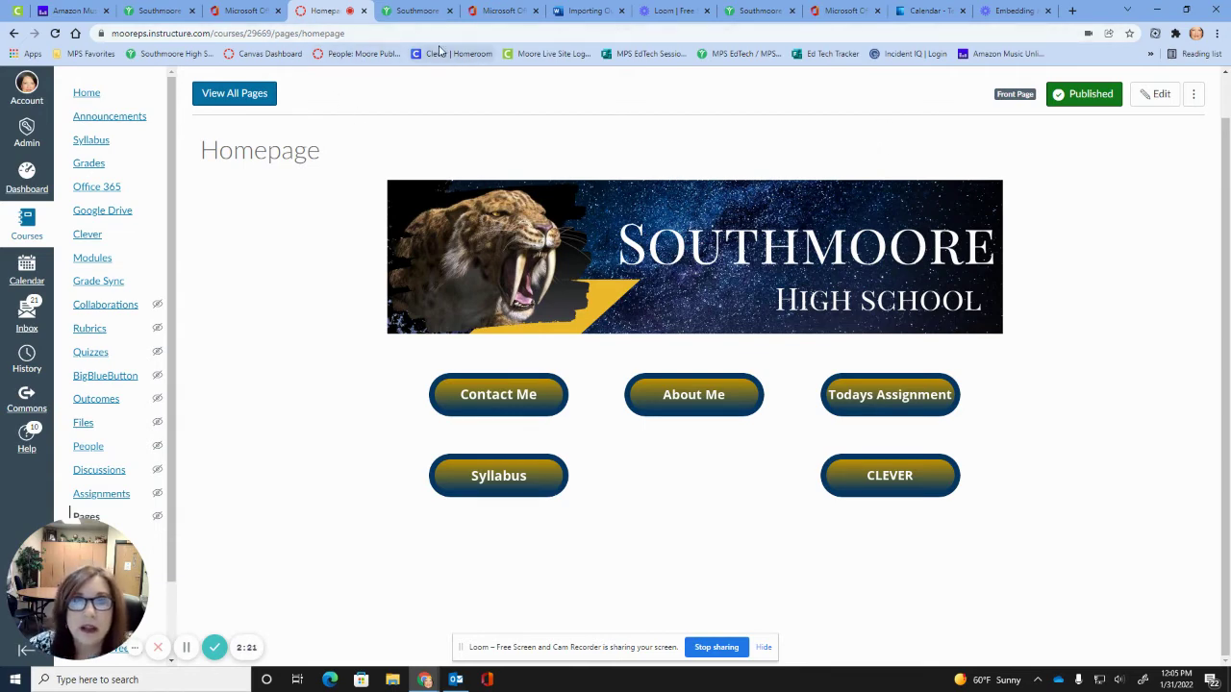
Copy the sample iframe HTML code block from the Word embedding instructions document
click(576, 15)
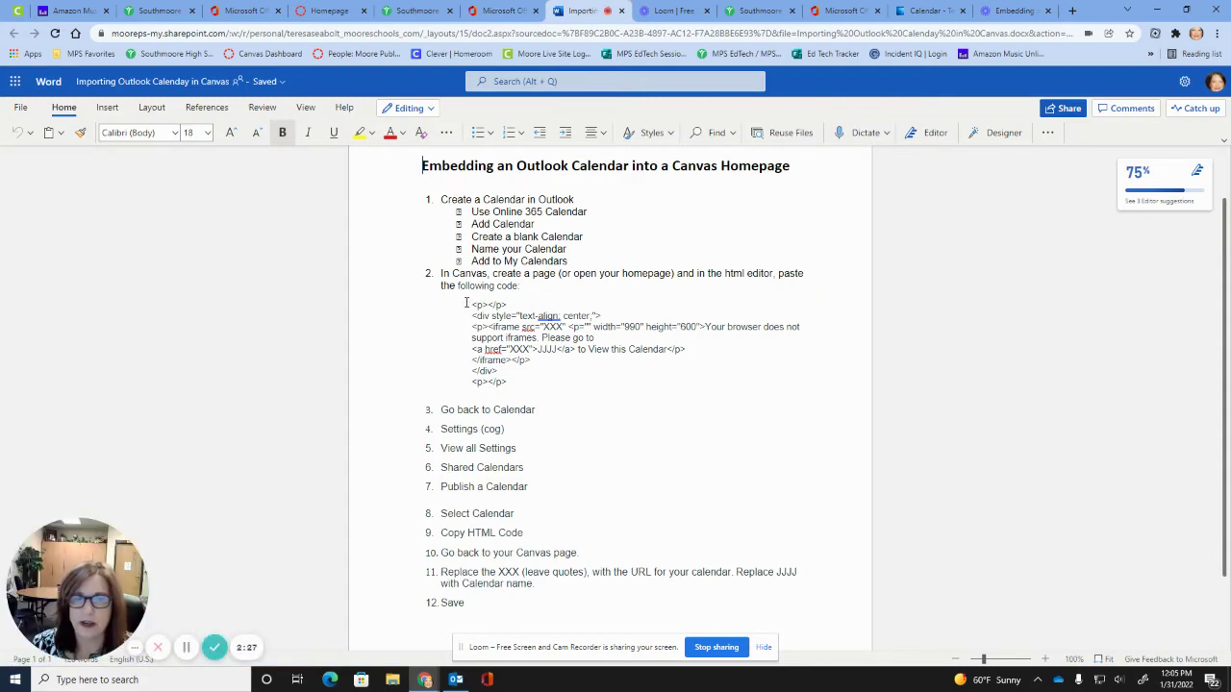
drag(467, 304, 530, 410)
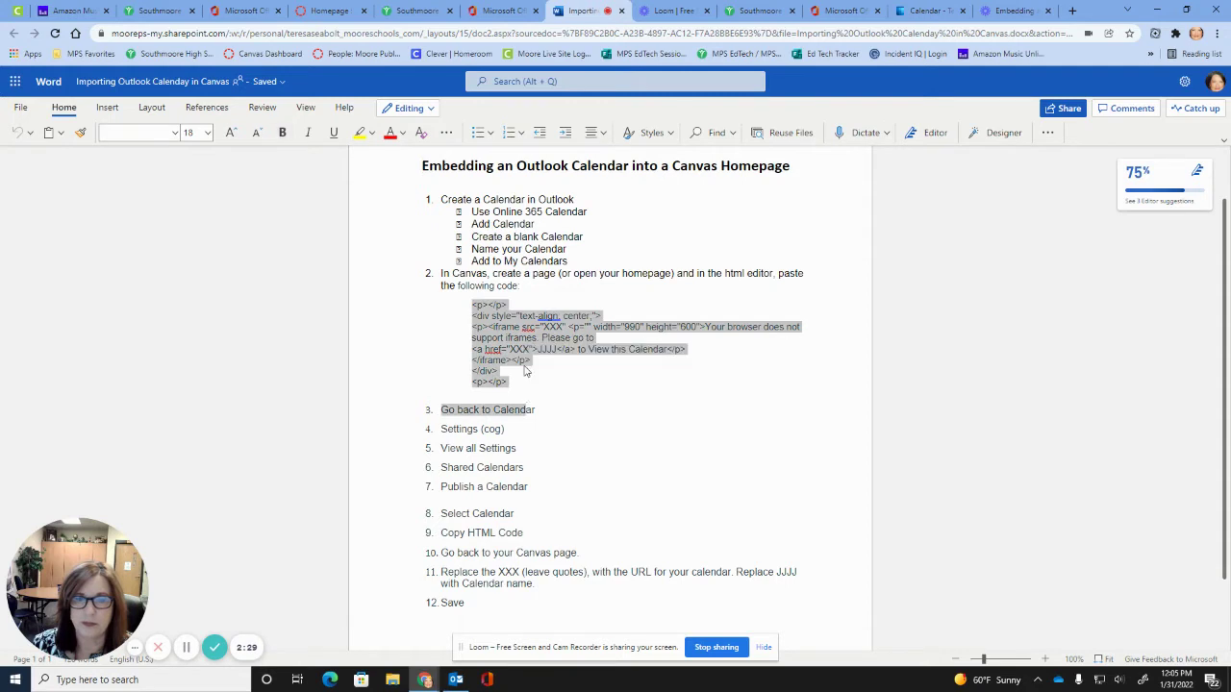
click(525, 365)
drag(468, 304, 514, 385)
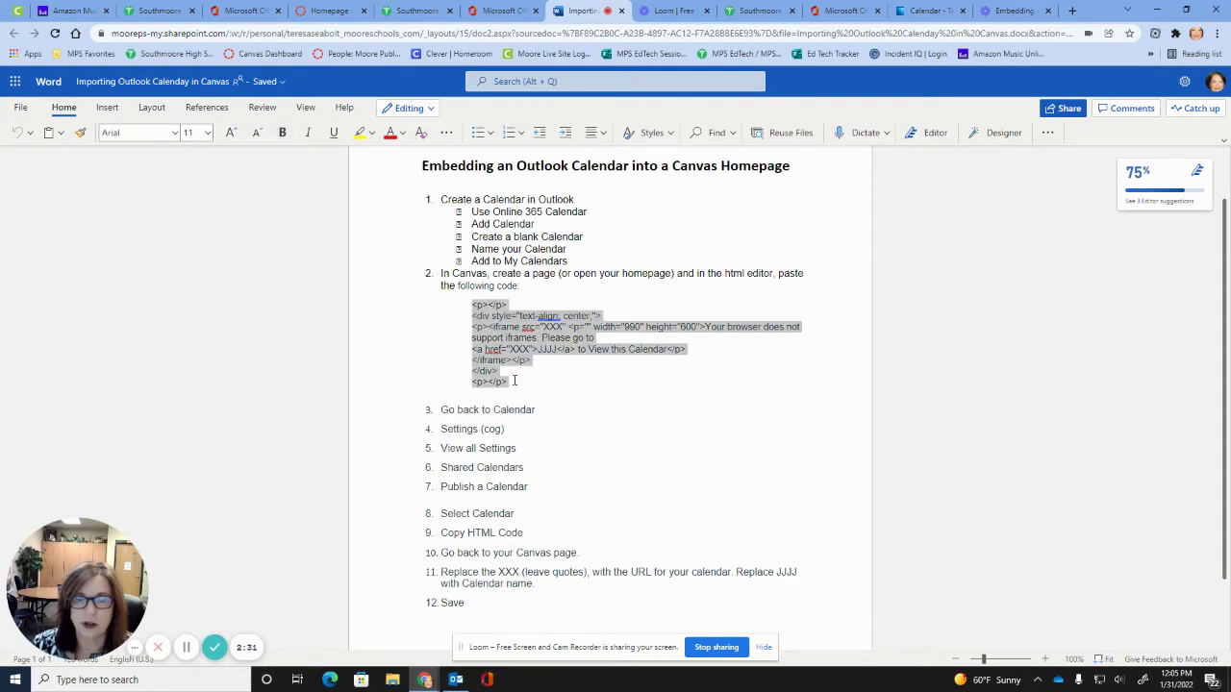
right_click(519, 373)
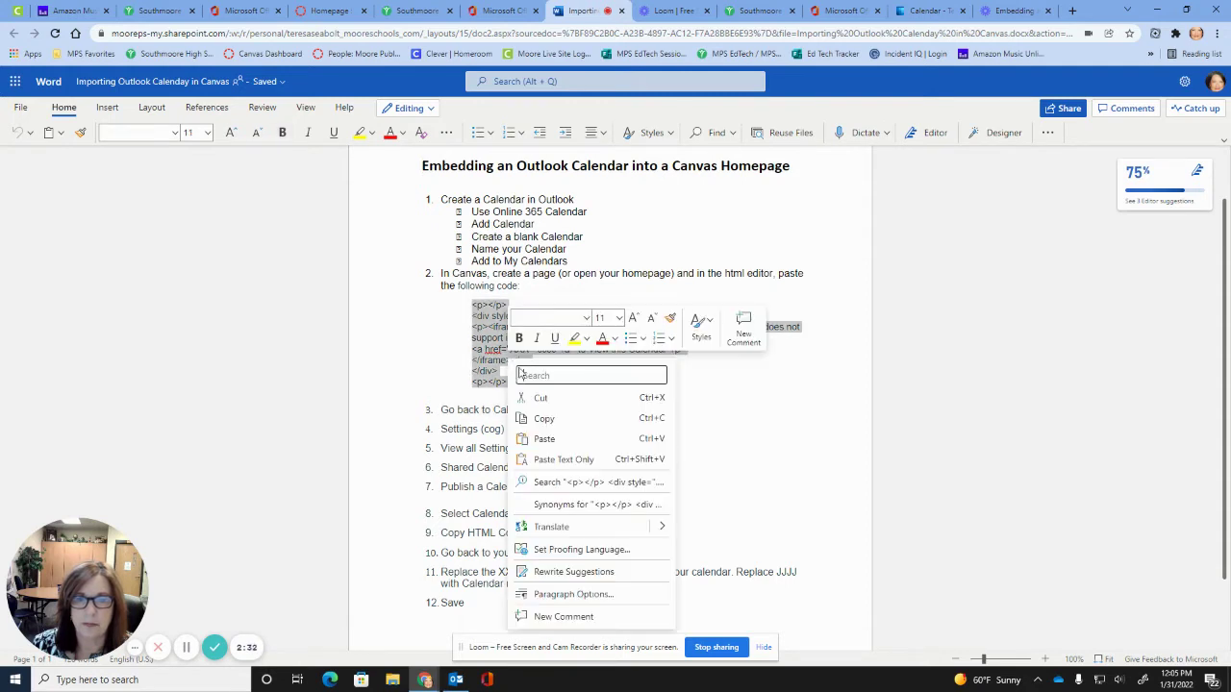
click(544, 419)
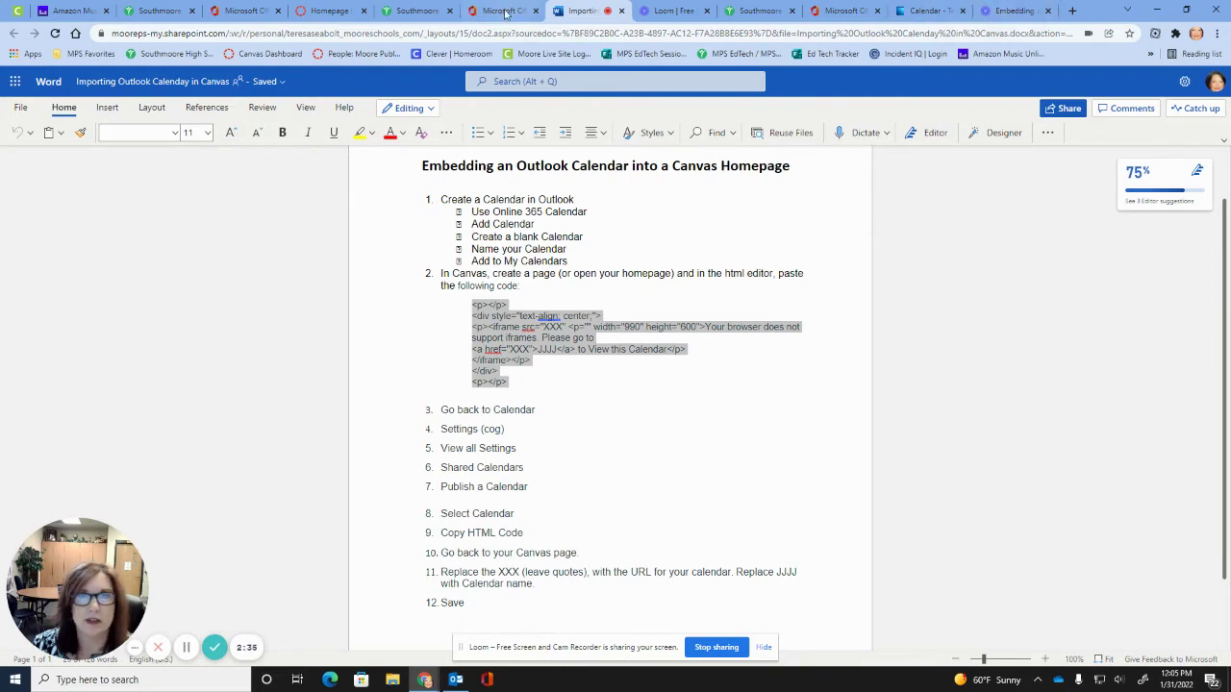
Open the Canvas Homepage in the editor and place the caret just after the button table
click(330, 10)
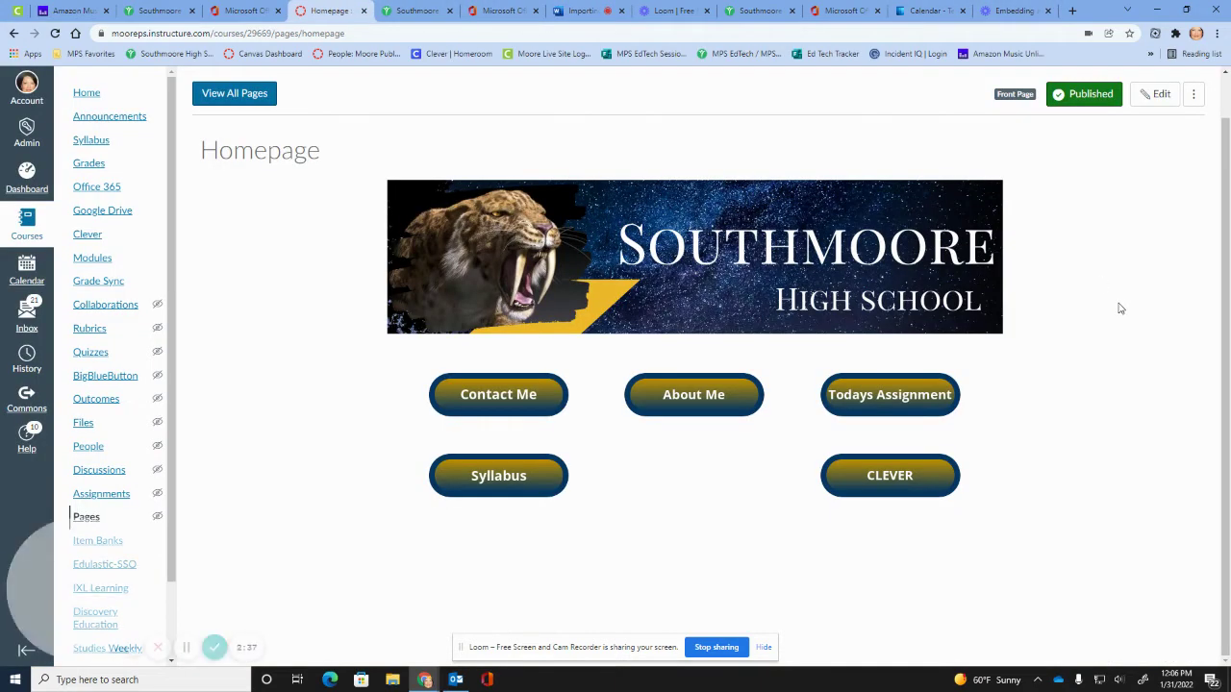
click(1153, 96)
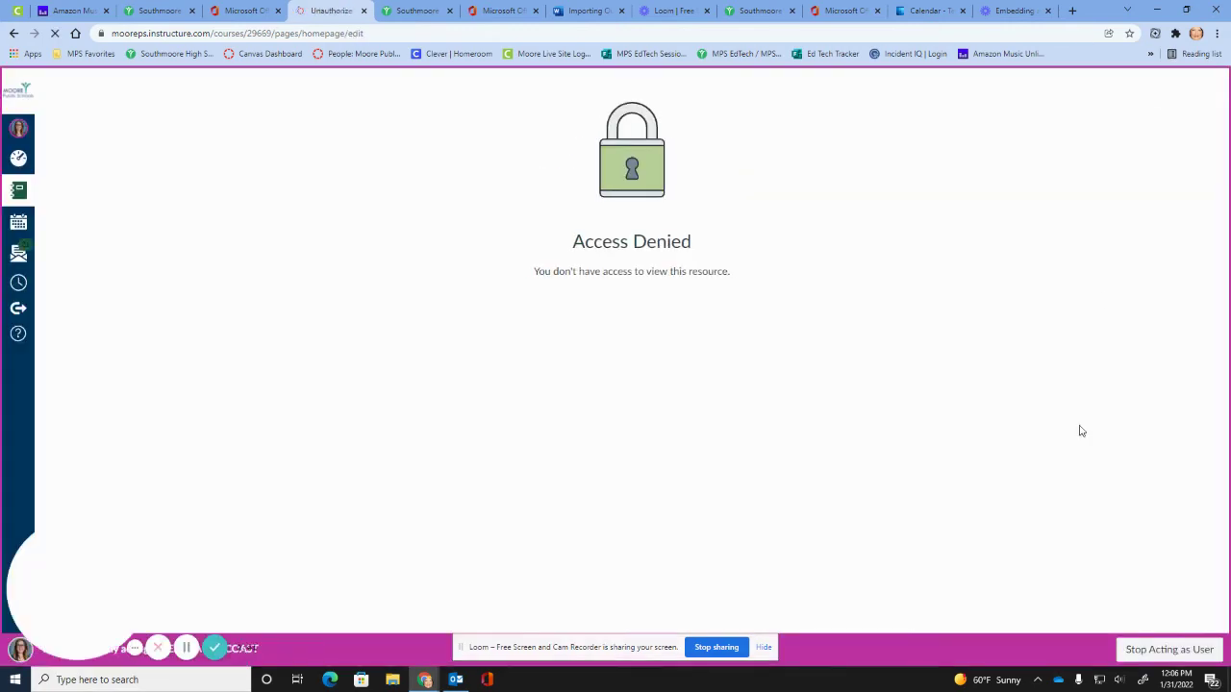
click(1144, 654)
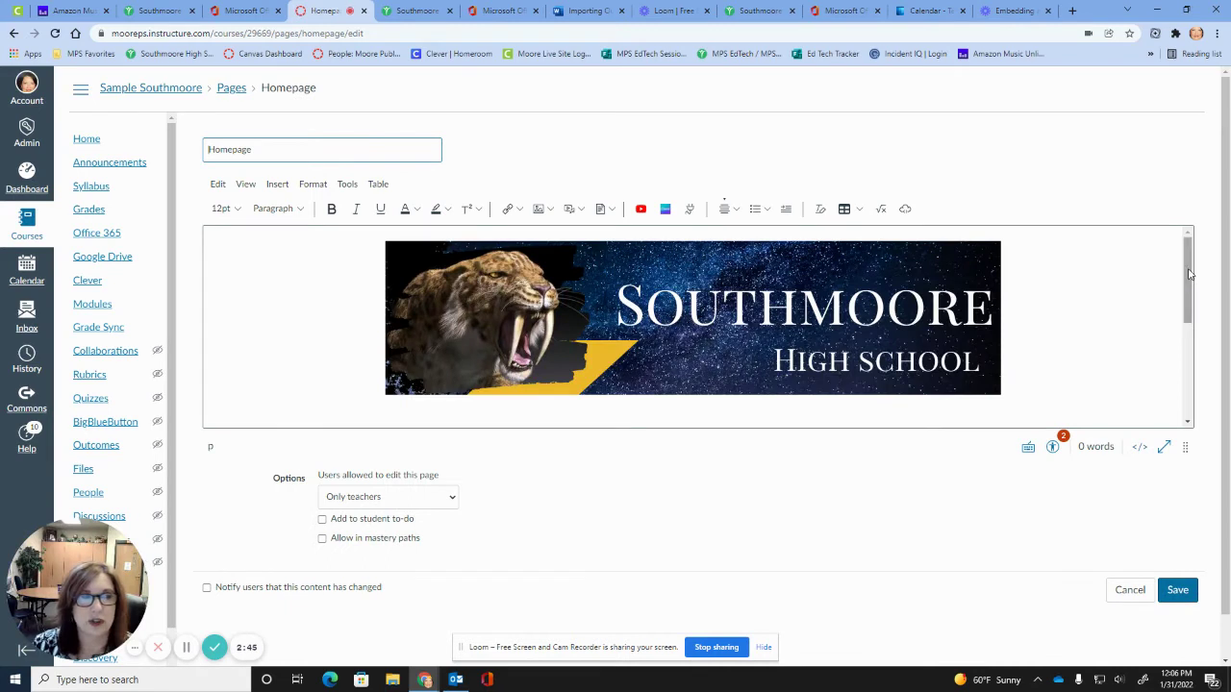
drag(1187, 279, 1176, 310)
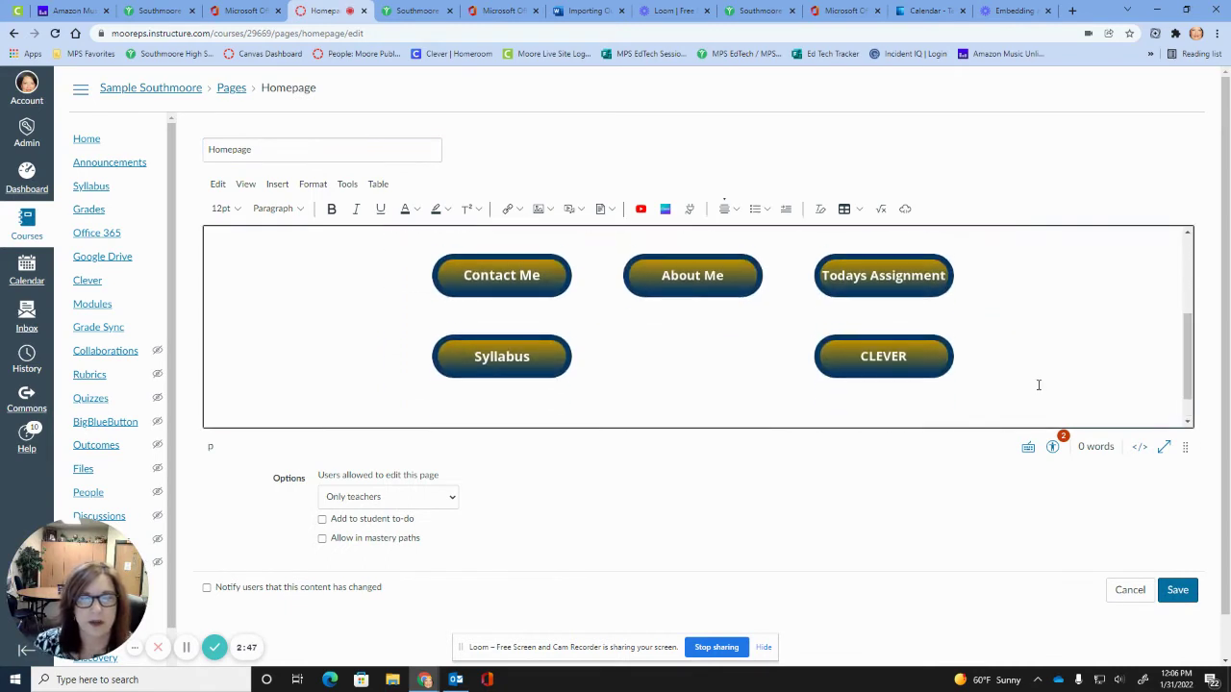
click(967, 319)
click(1027, 318)
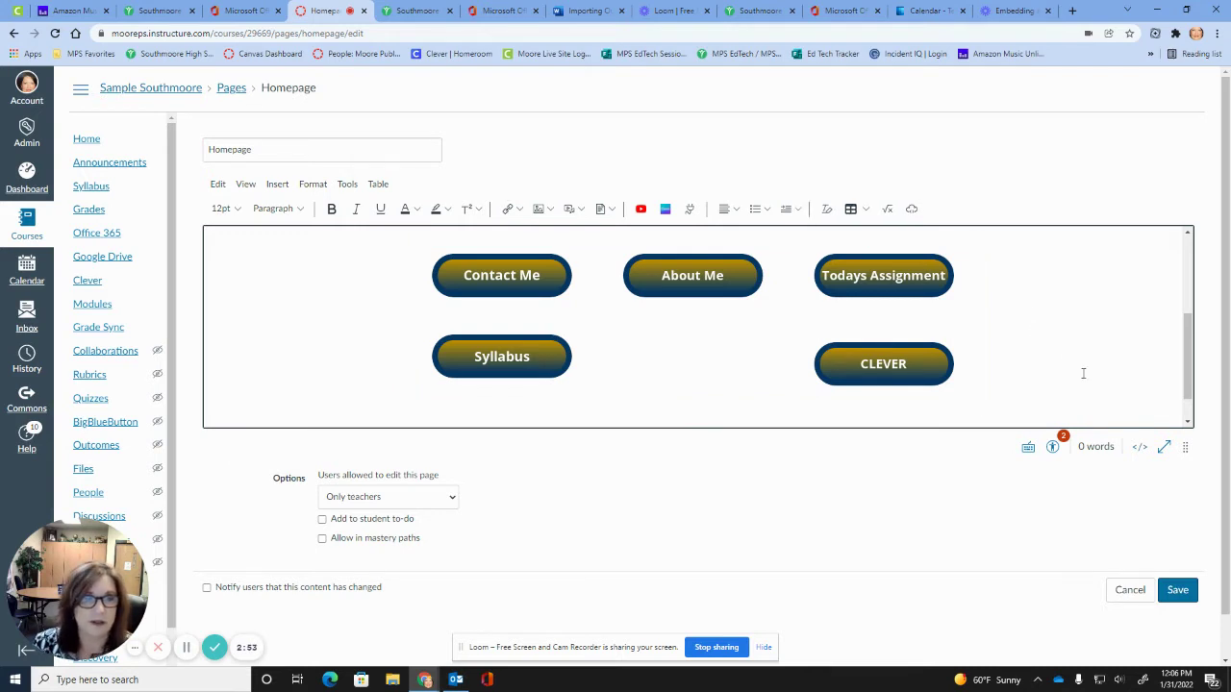
Paste the iframe embed code on a new line at the end of the Homepage's raw HTML
click(1140, 449)
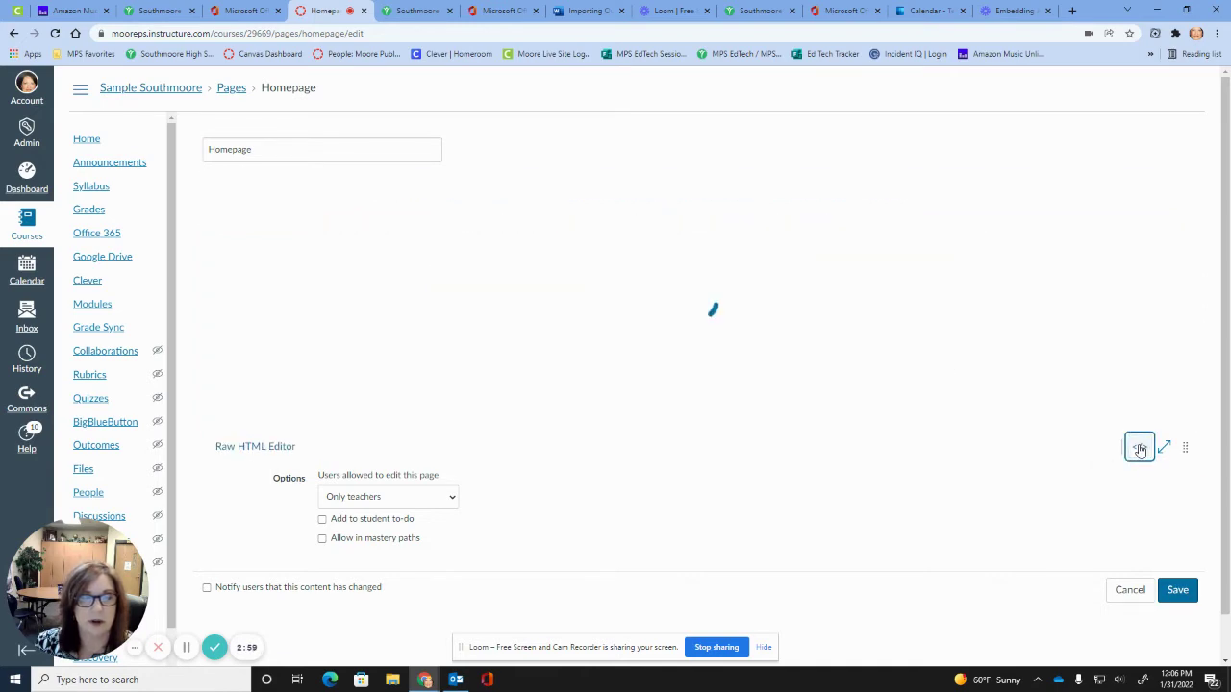
drag(1189, 298, 1179, 430)
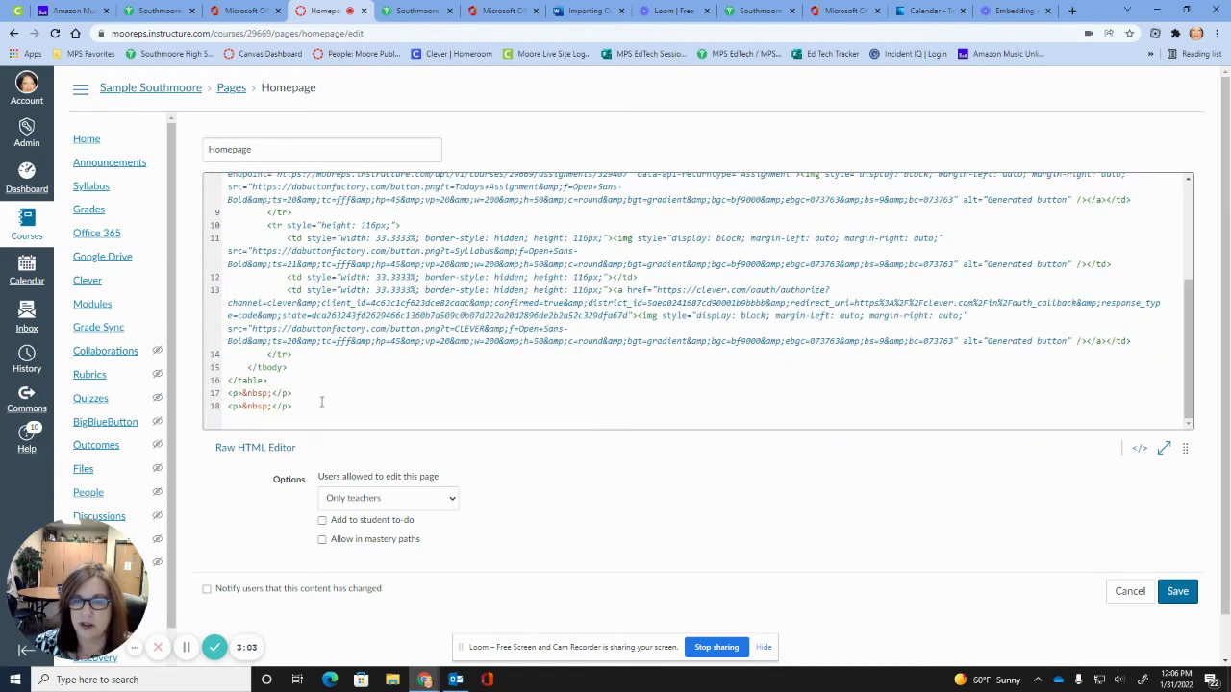
key(Return)
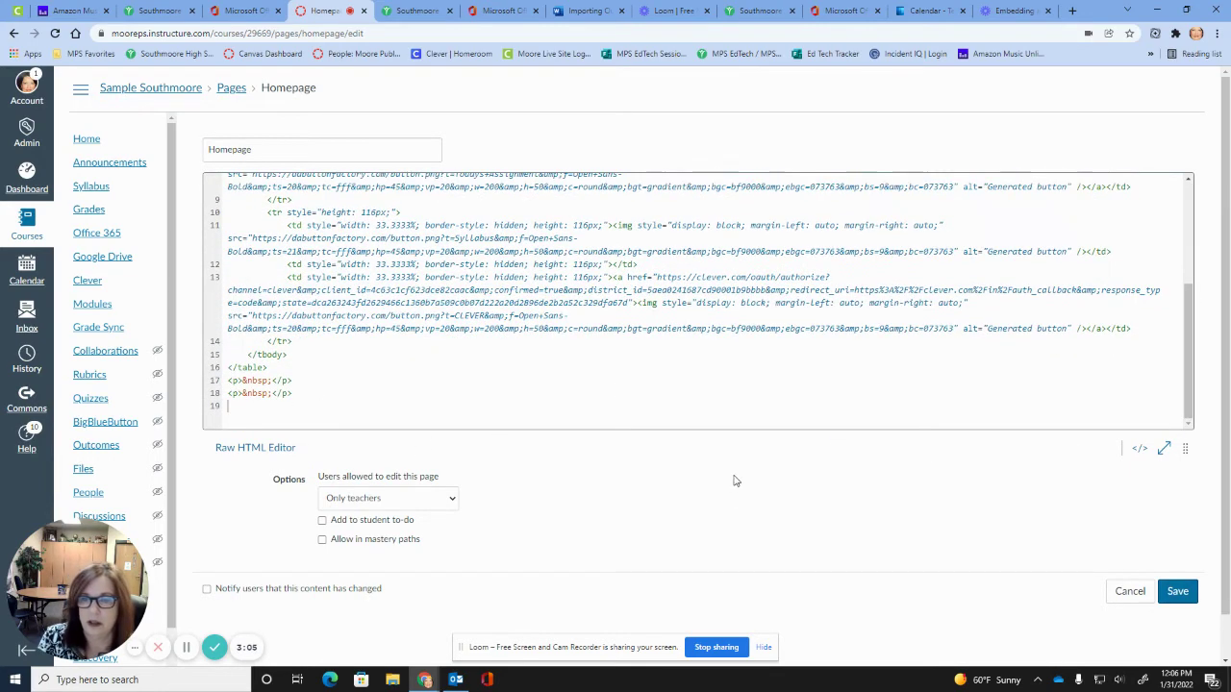
right_click(228, 406)
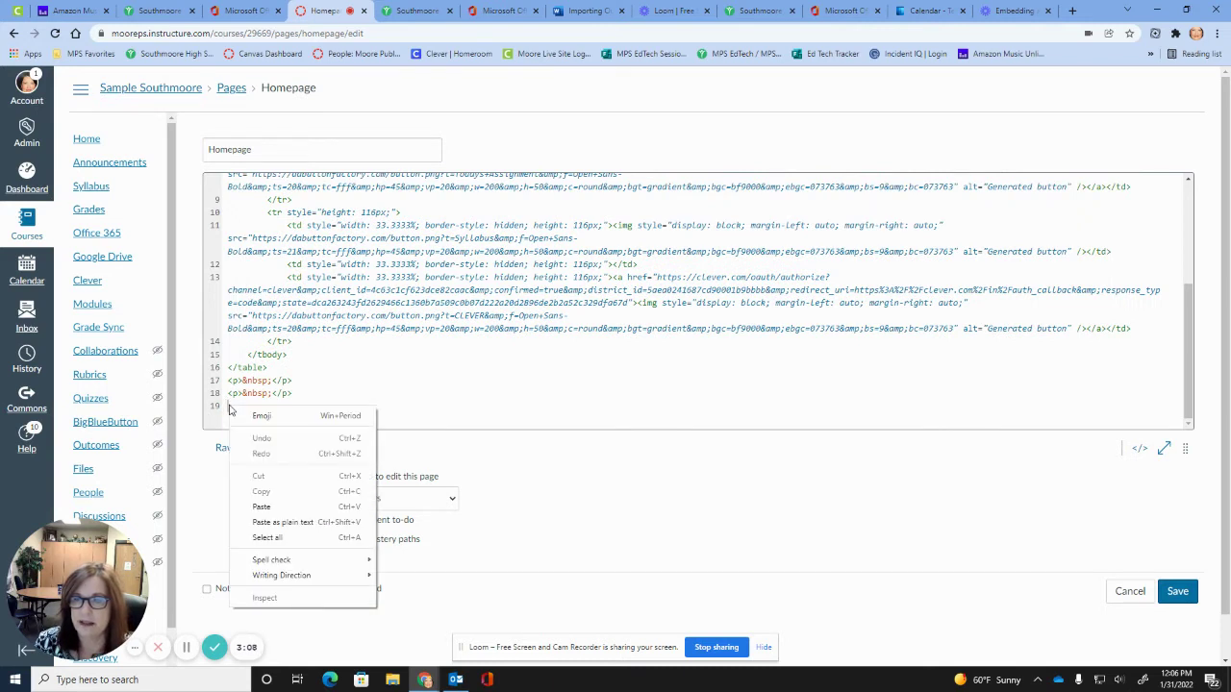
click(261, 507)
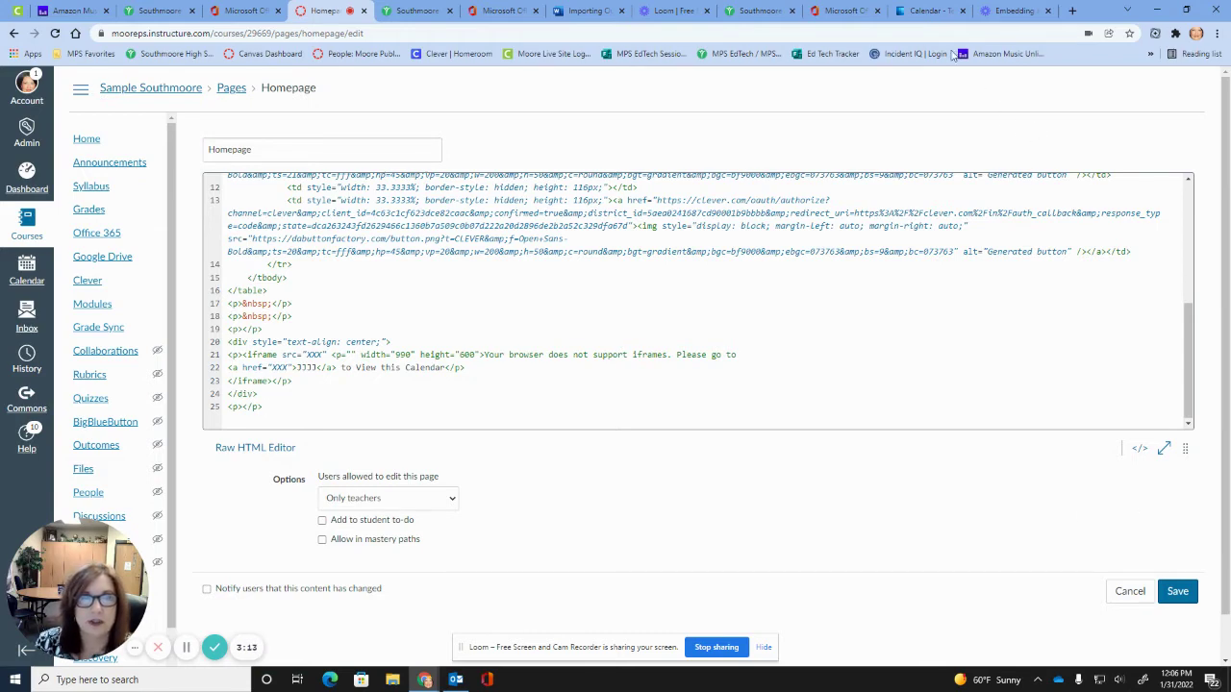
click(933, 12)
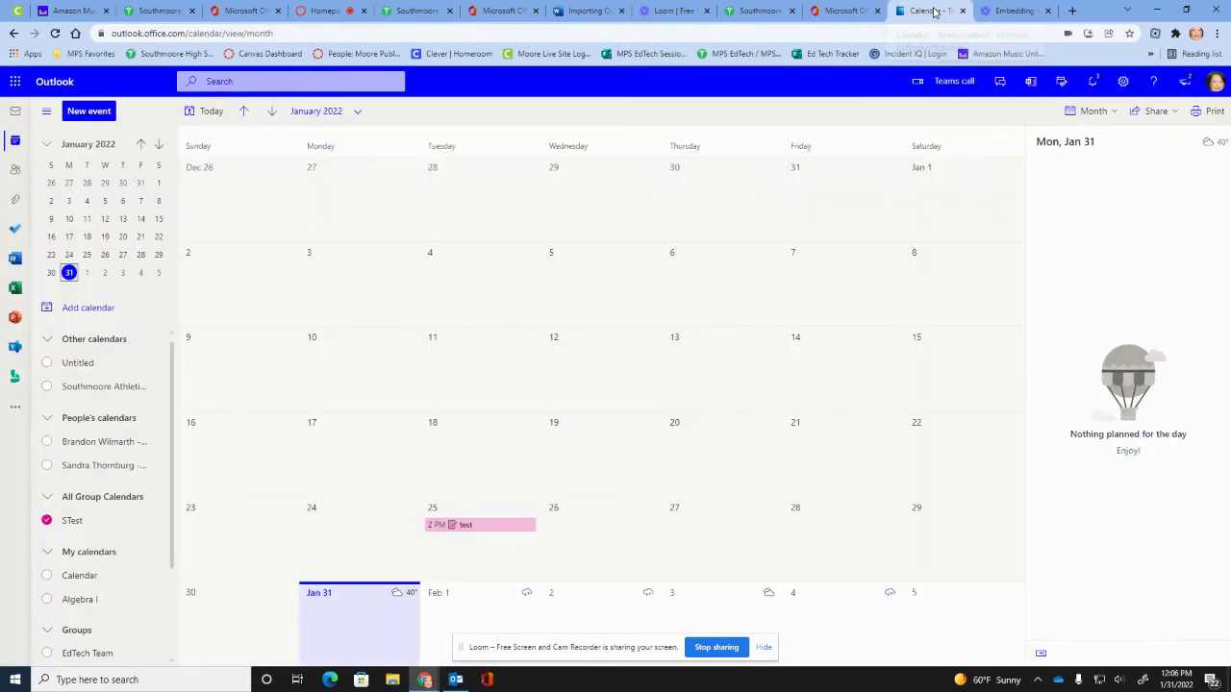
Open Outlook's full settings at Calendar > View
click(1125, 83)
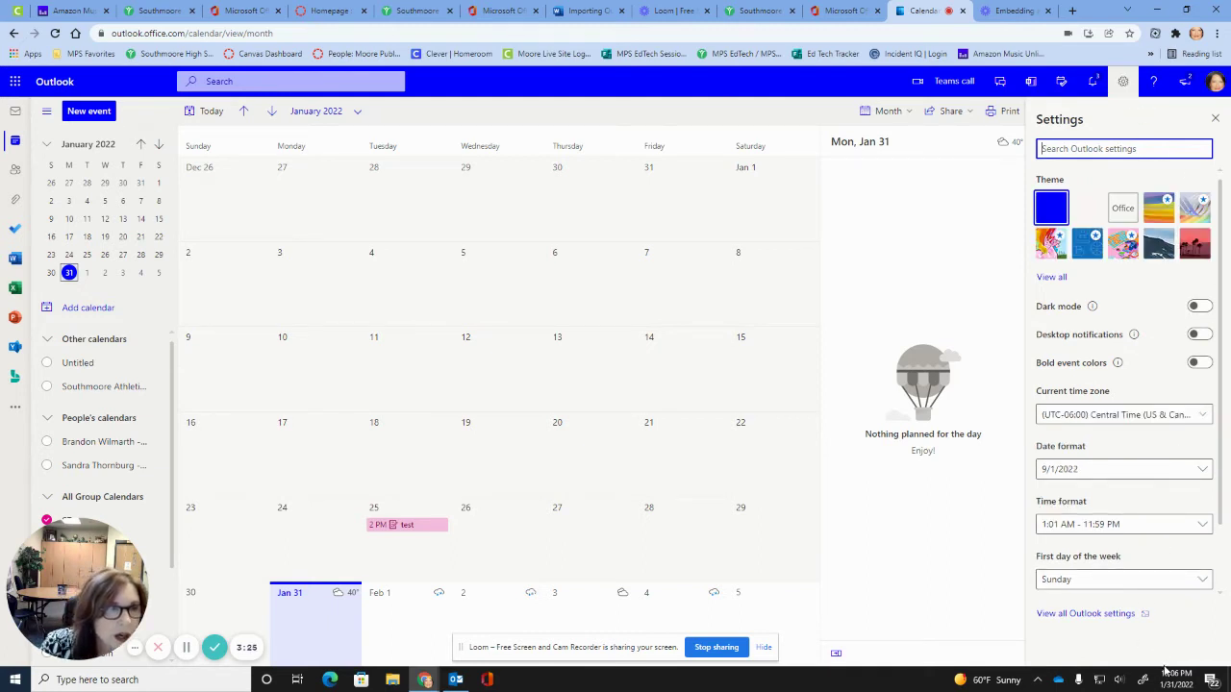
click(1085, 614)
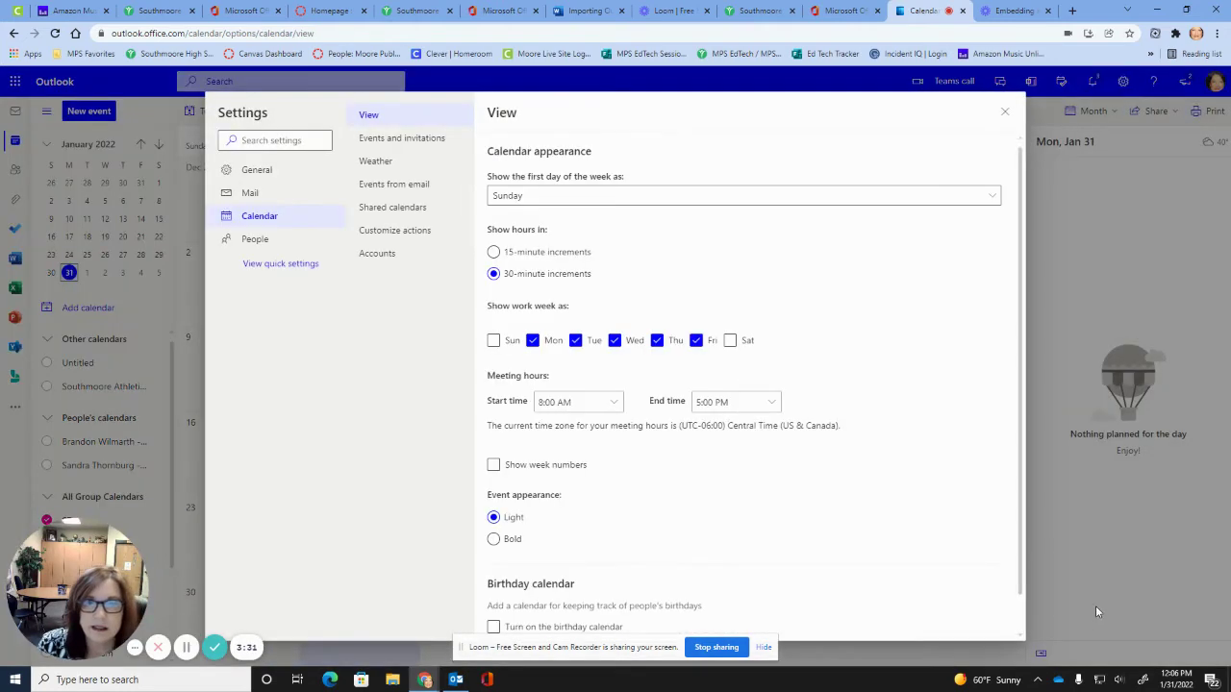
Copy the HTML link of the published Algebra I calendar from Shared calendars settings
click(406, 210)
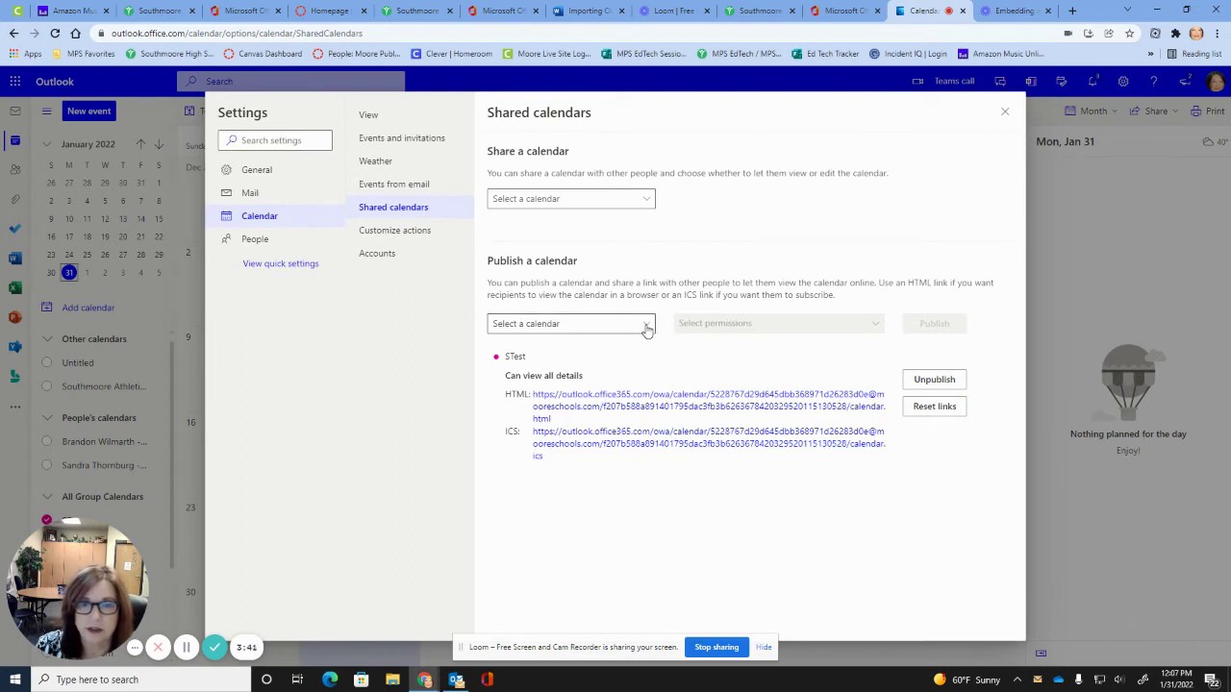
click(646, 327)
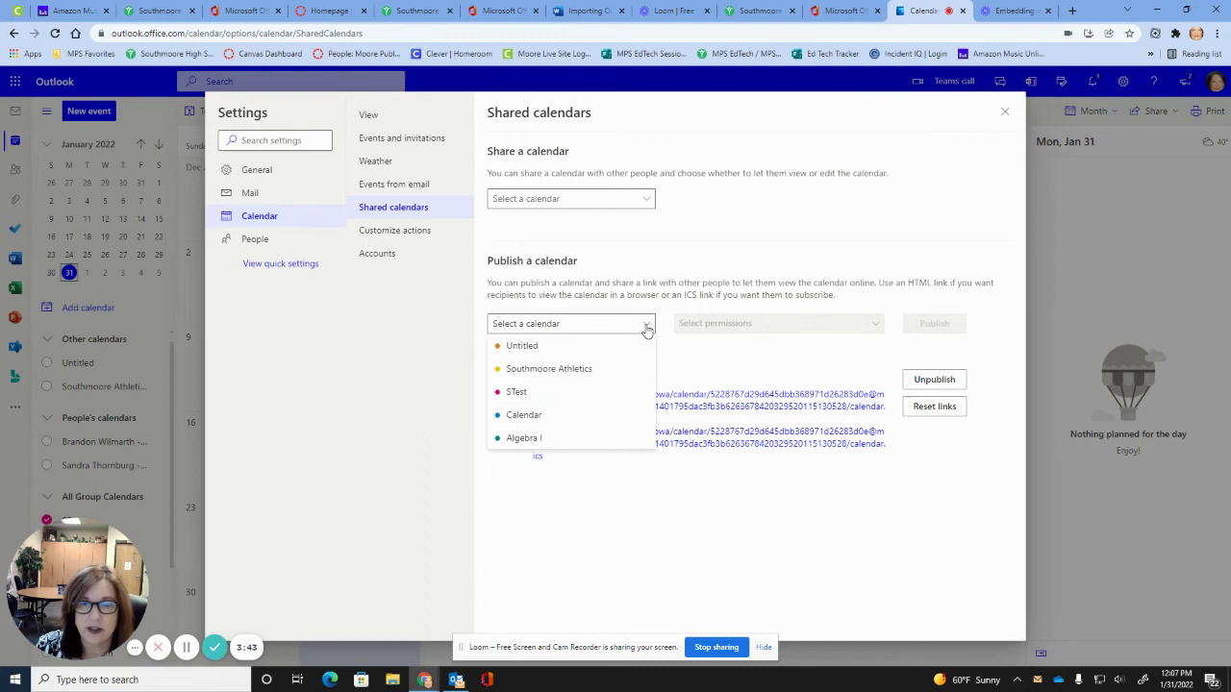
click(535, 440)
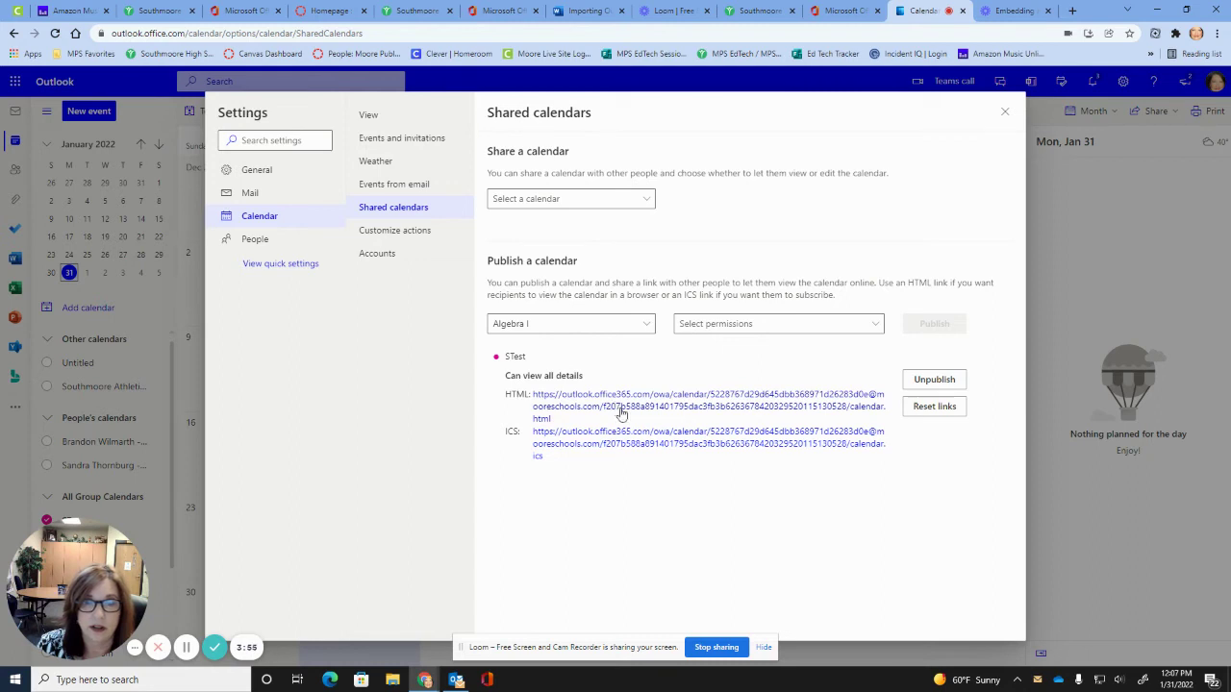
right_click(618, 411)
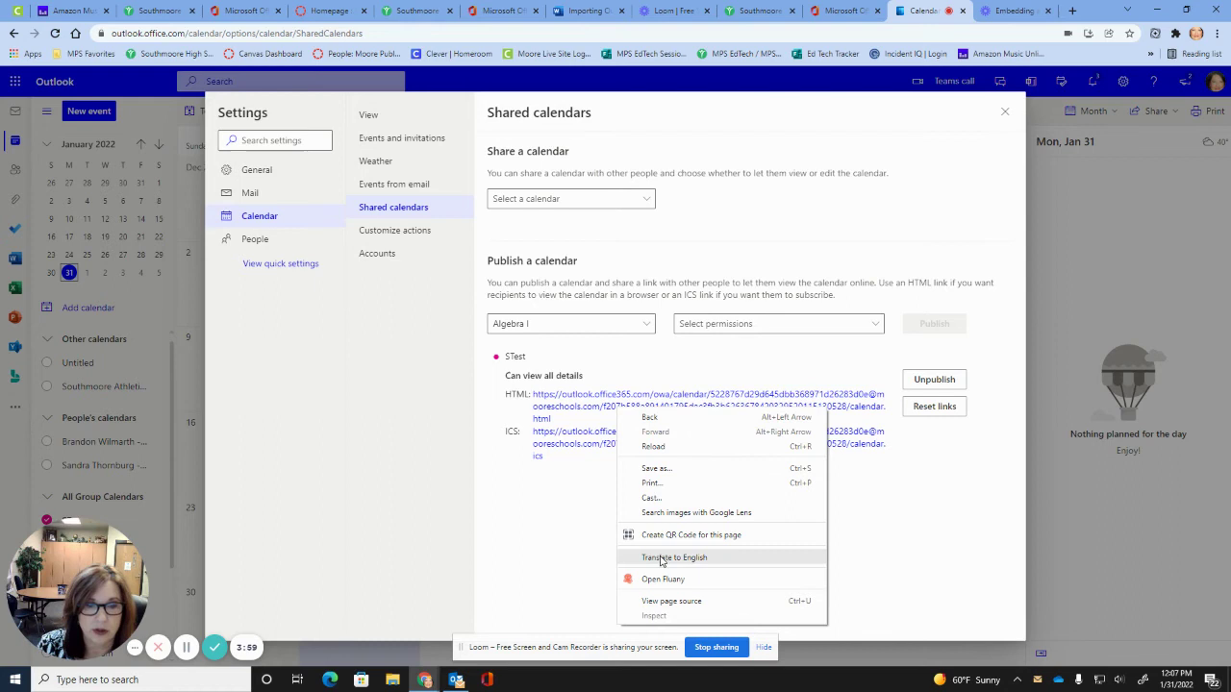
click(580, 419)
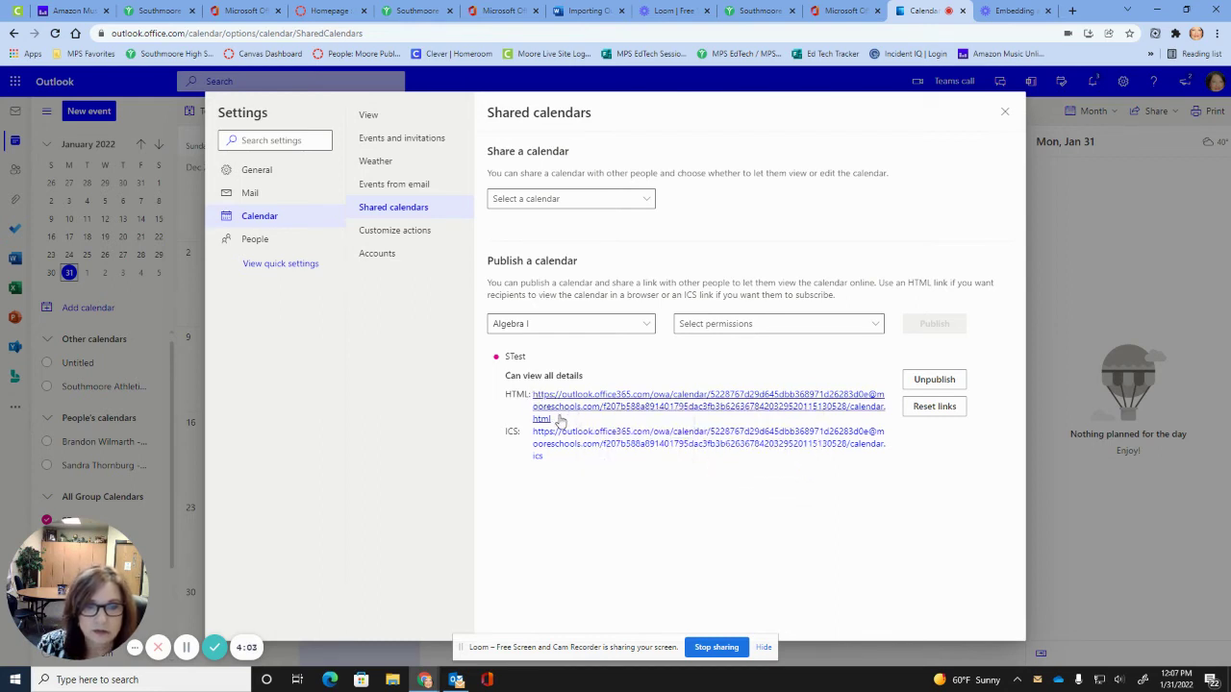
click(560, 420)
click(573, 425)
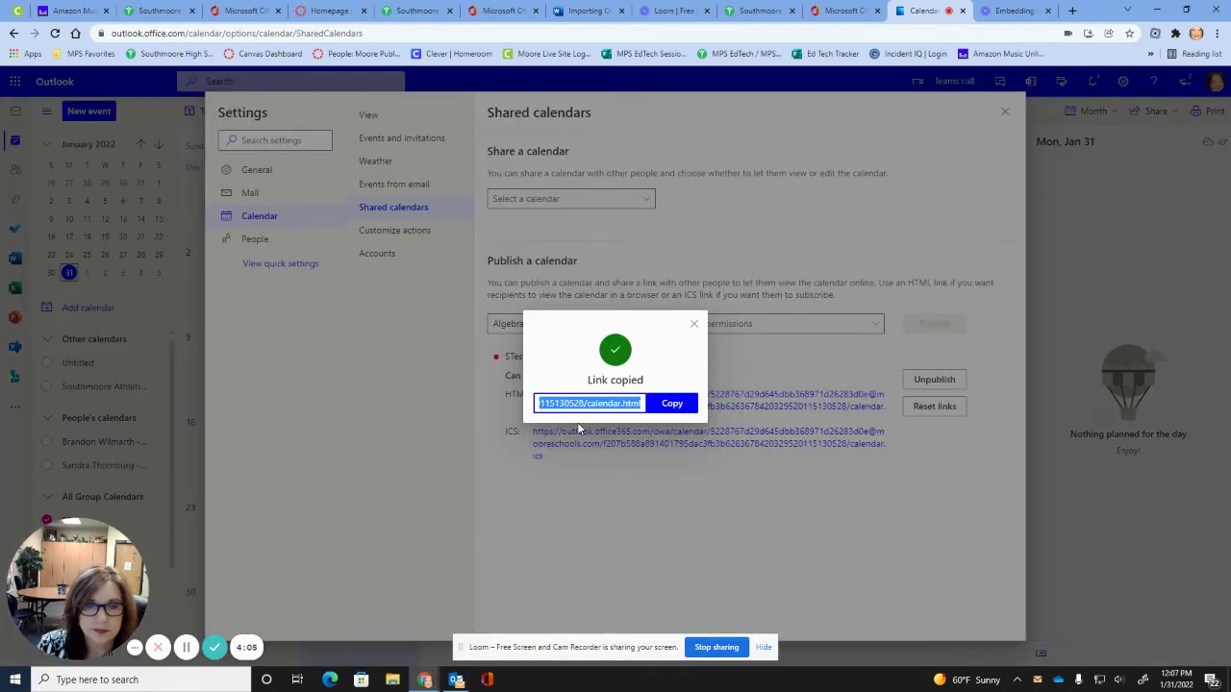
click(678, 404)
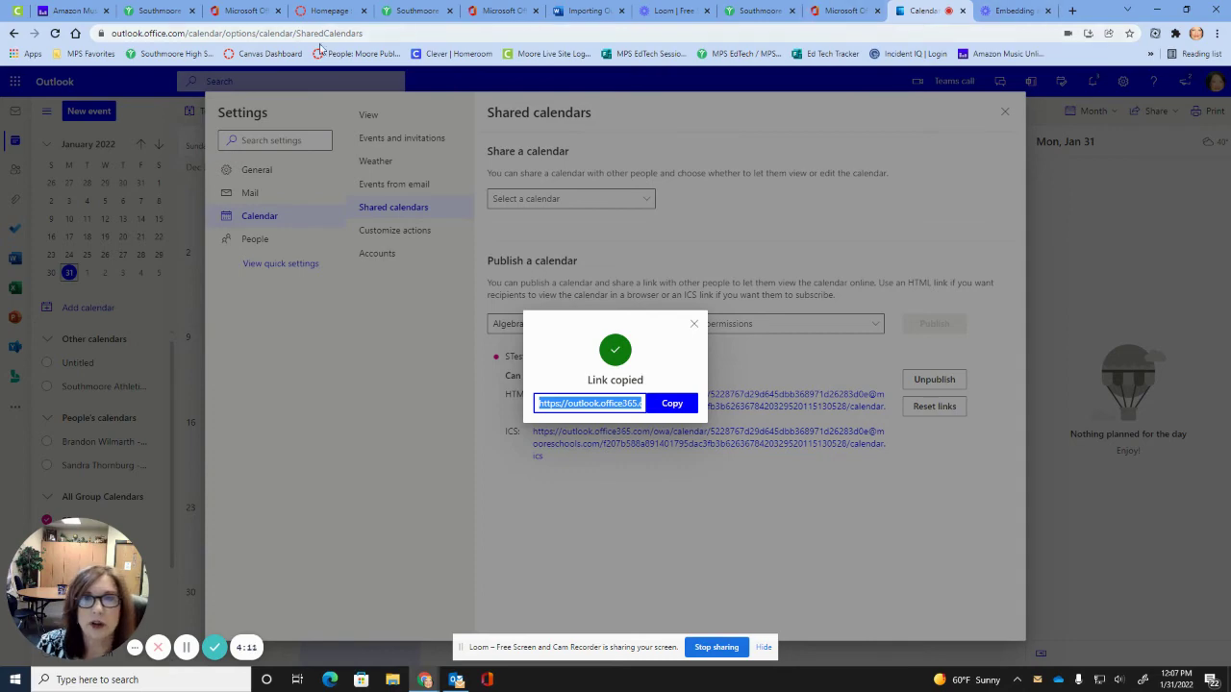
click(325, 11)
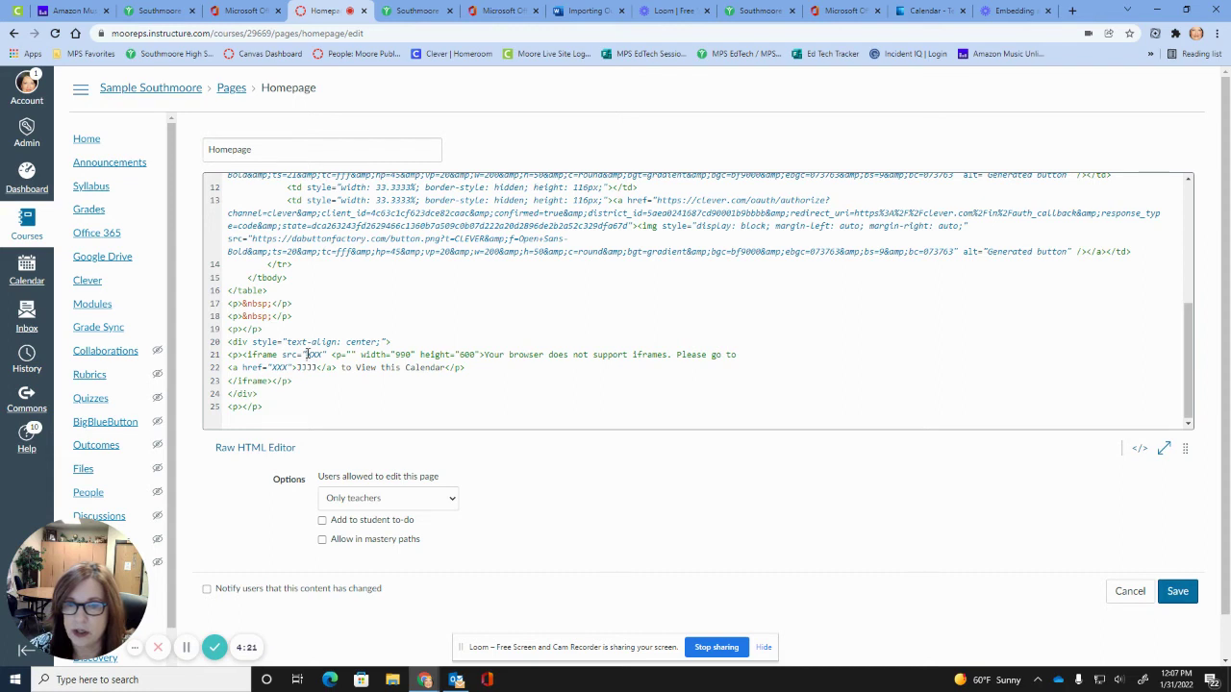
Replace the XXX placeholder in the iframe src with the copied Outlook calendar link
drag(306, 355, 324, 354)
right_click(315, 354)
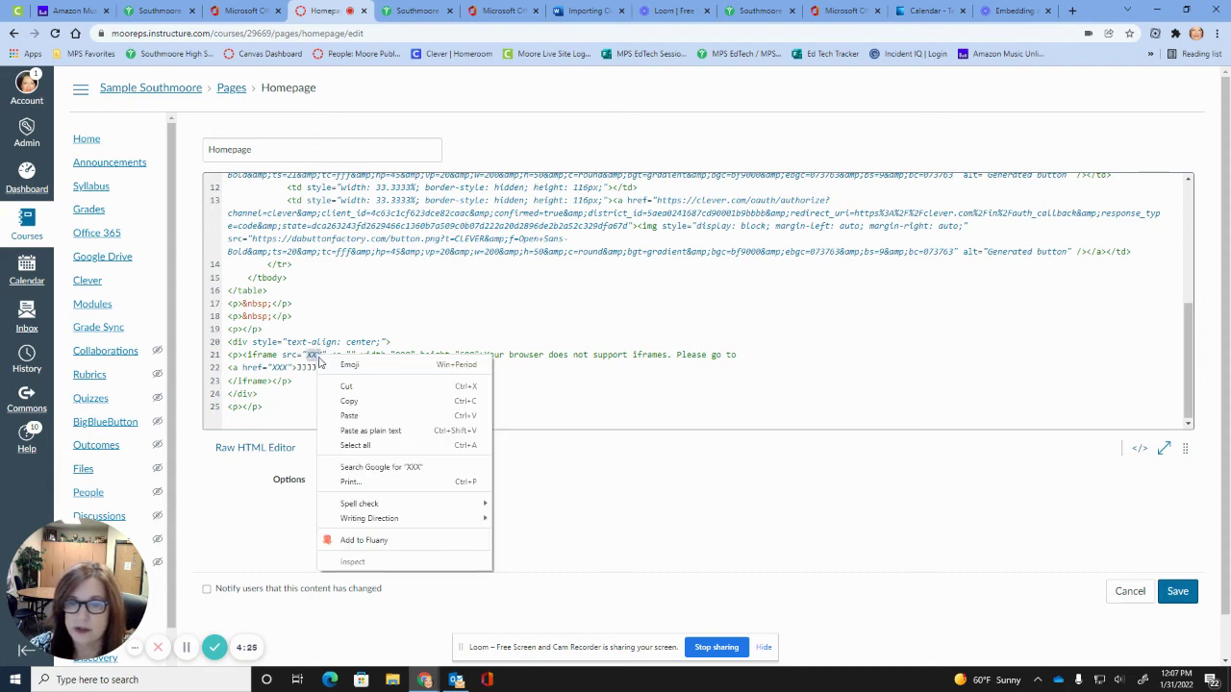
click(369, 417)
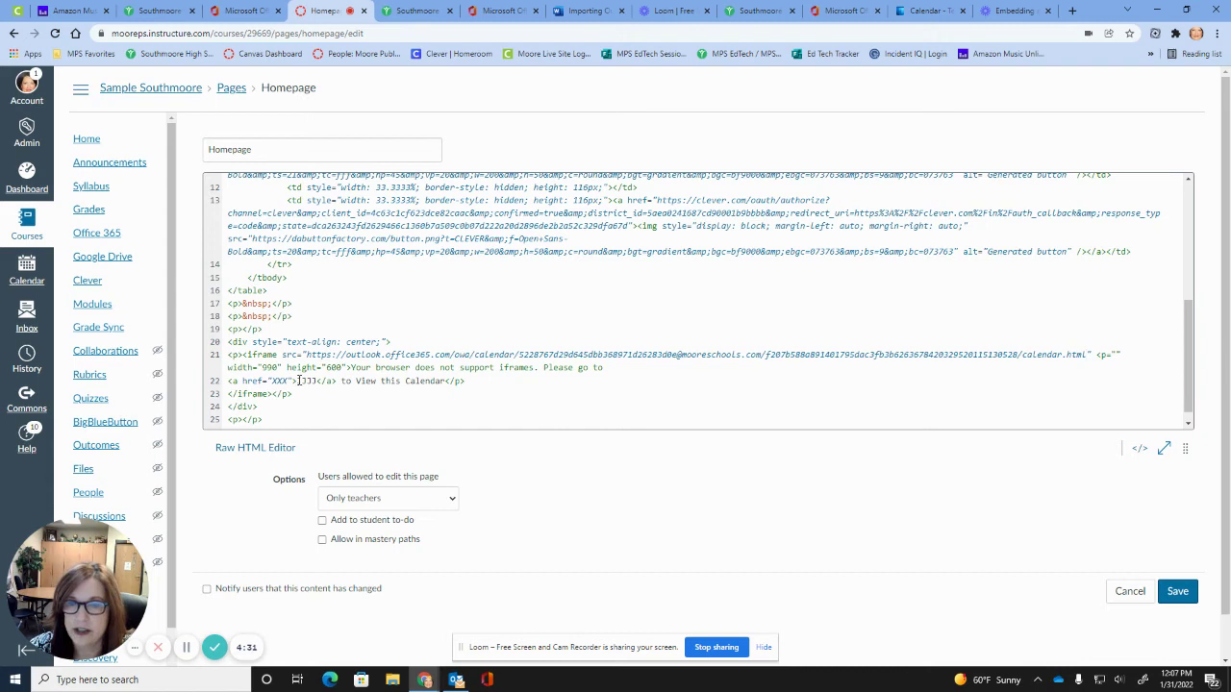
Change the JJJJ fallback link text to 'Algebra I'
drag(298, 381, 316, 382)
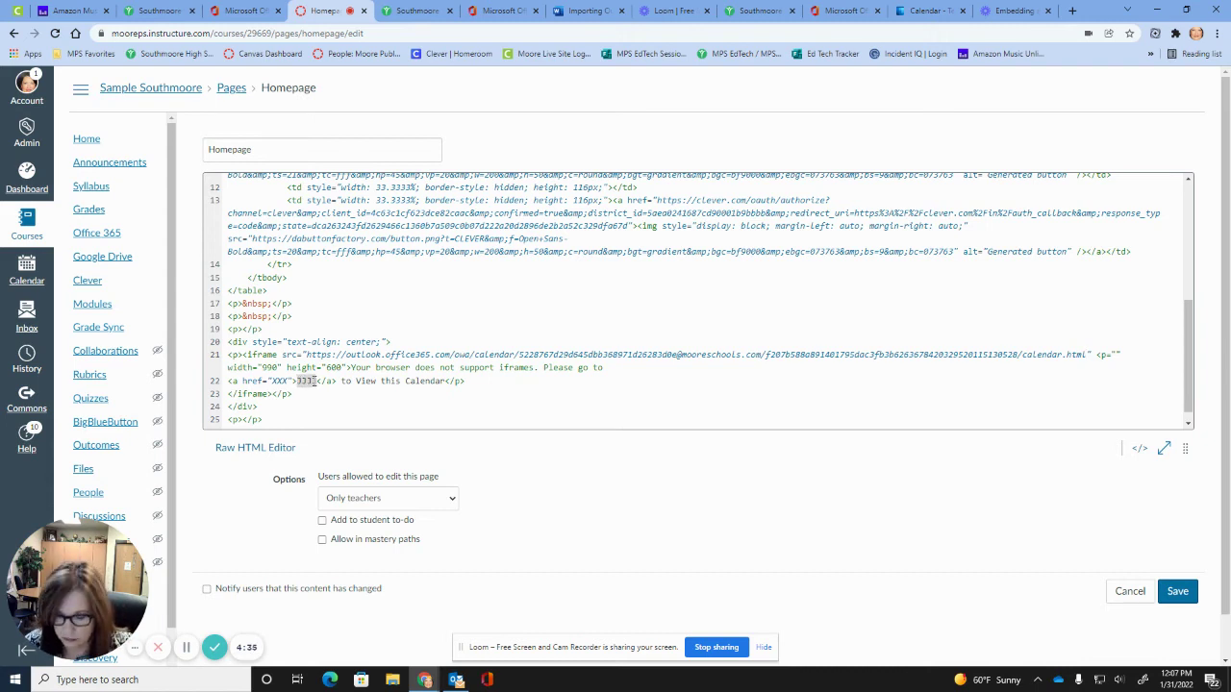
text(here)
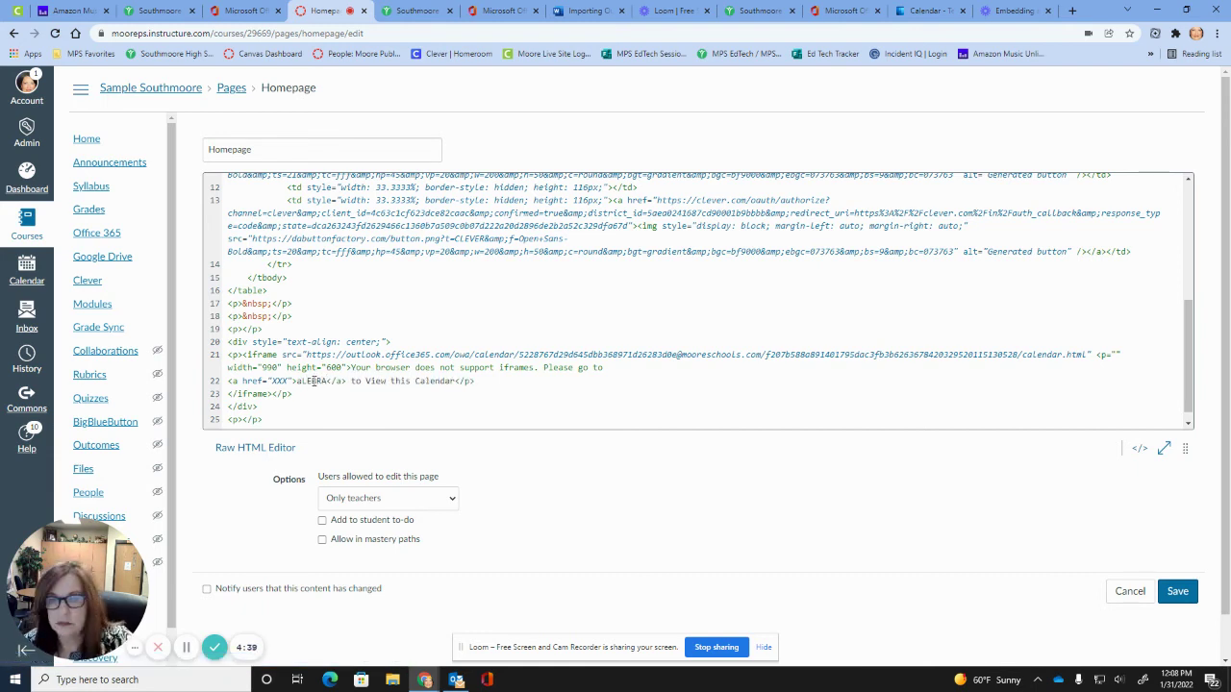
key(BackSpace)
key(BackSpace)
key(BackSpace)
key(BackSpace)
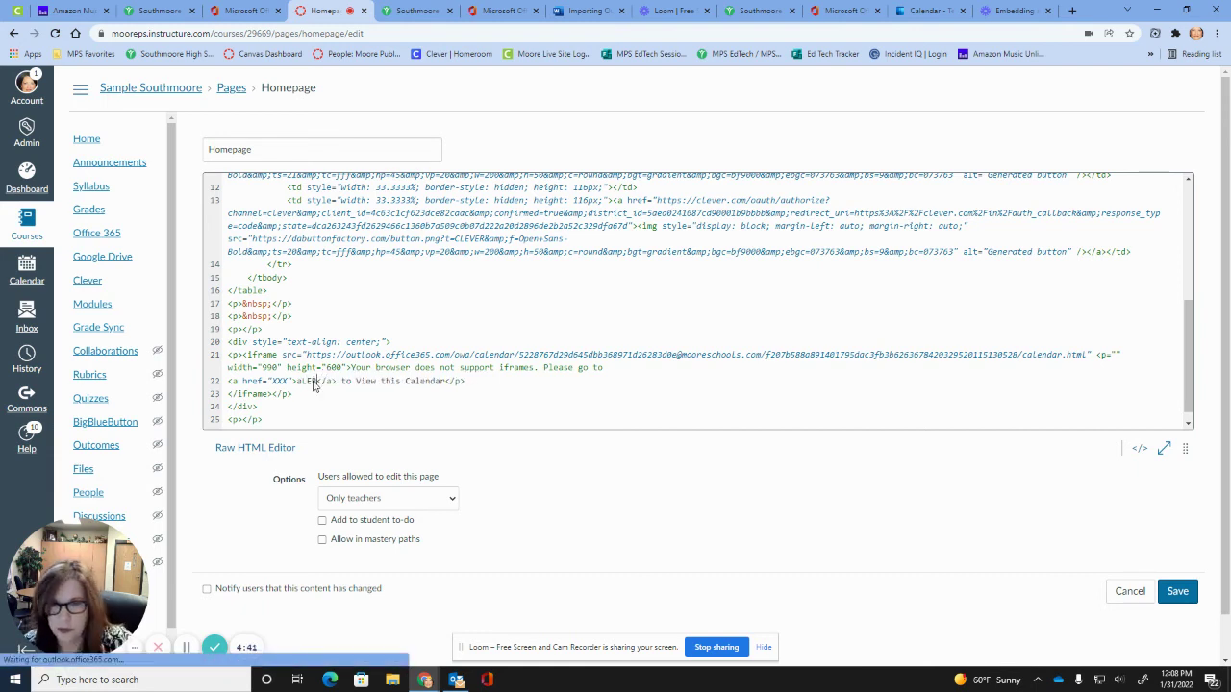
key(BackSpace)
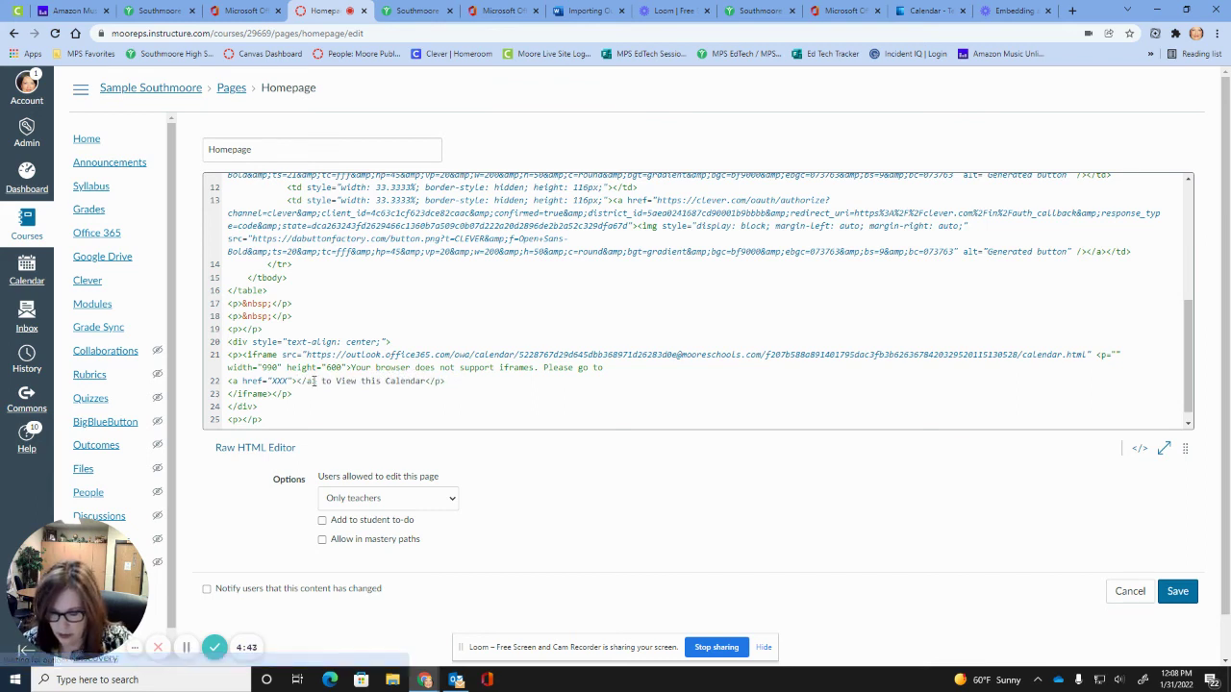
text(Algebra)
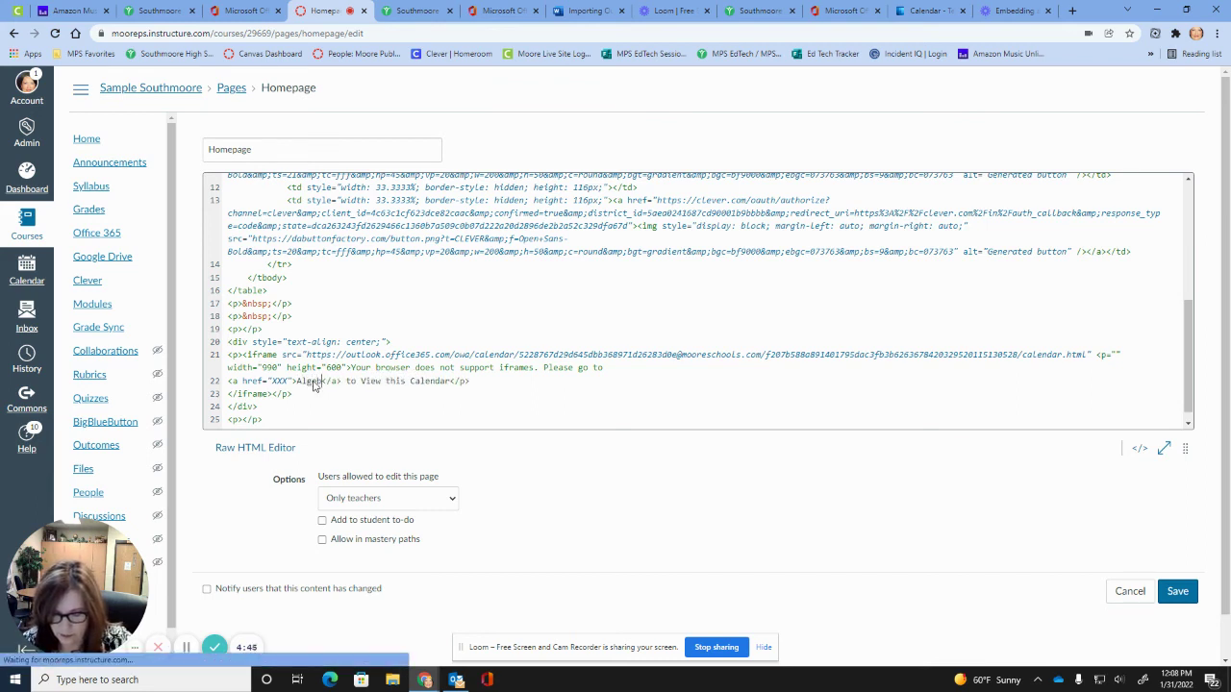
text( I)
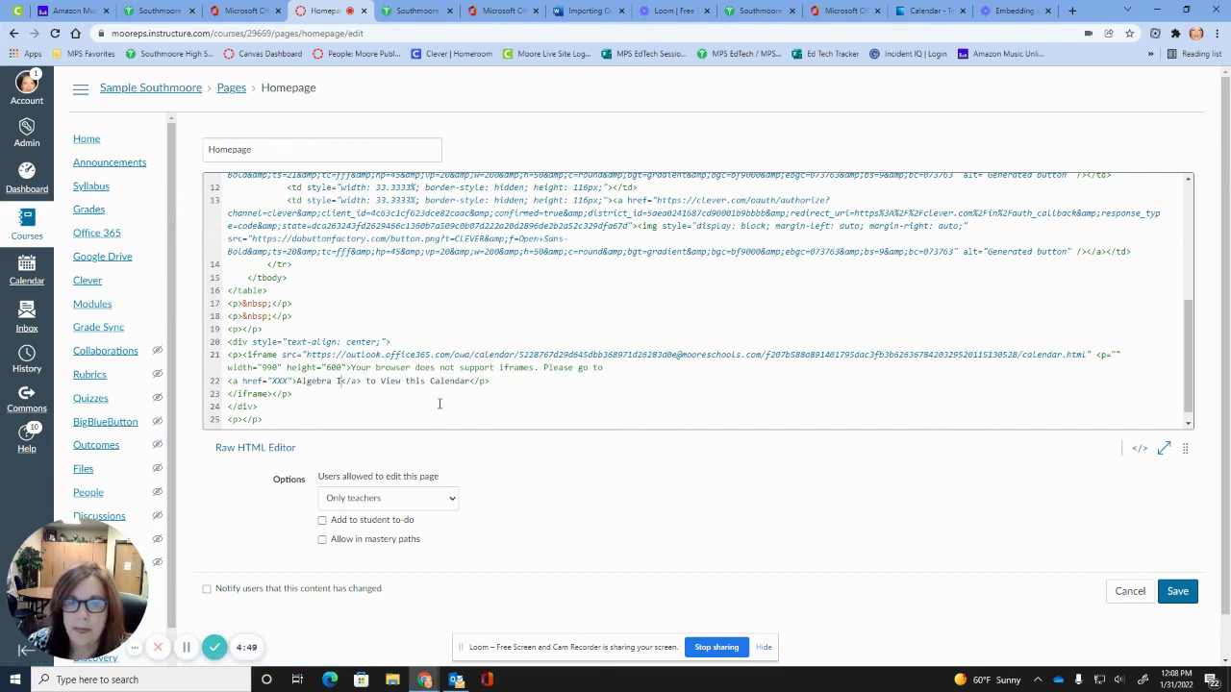
scroll(580, 519, down, 1)
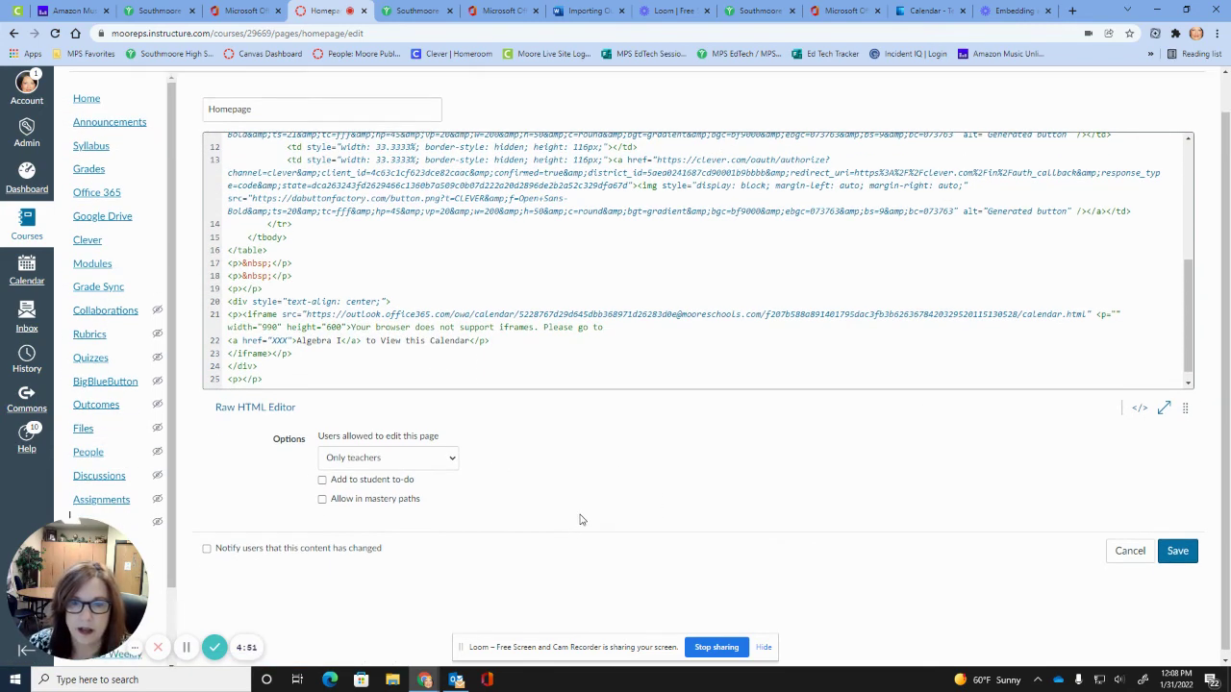
Save the Homepage and check the embedded January 2022 calendar with its 2 PM test event
click(1178, 545)
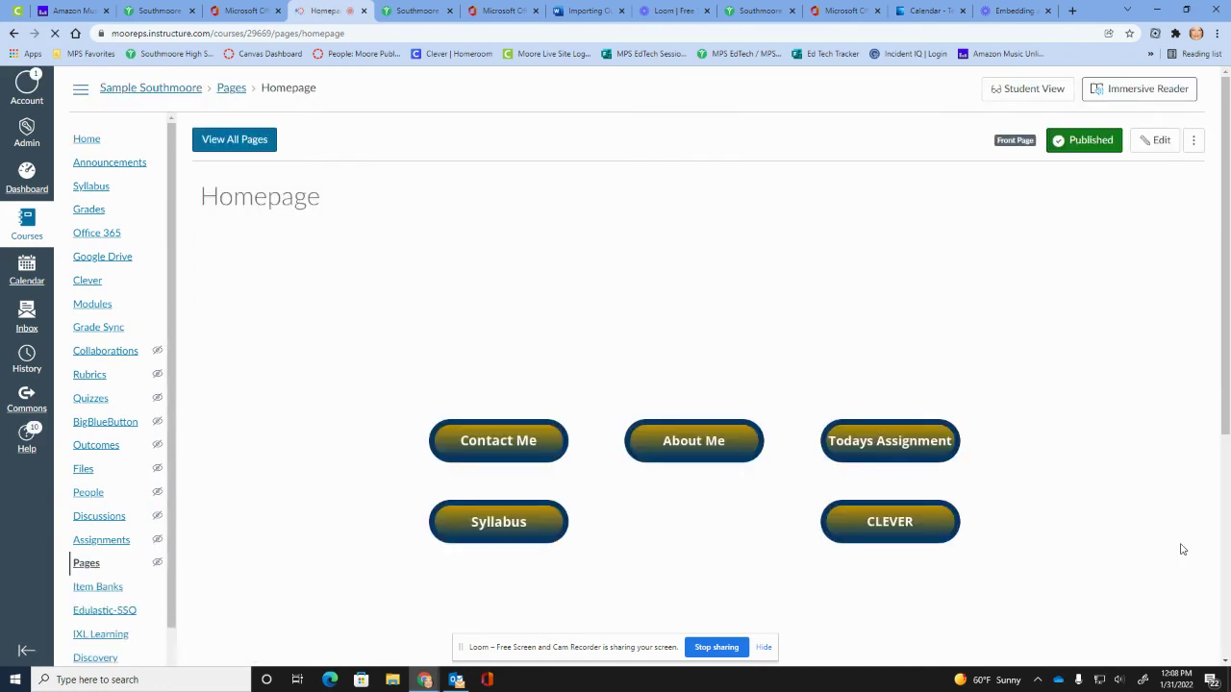
scroll(1053, 482, down, 2)
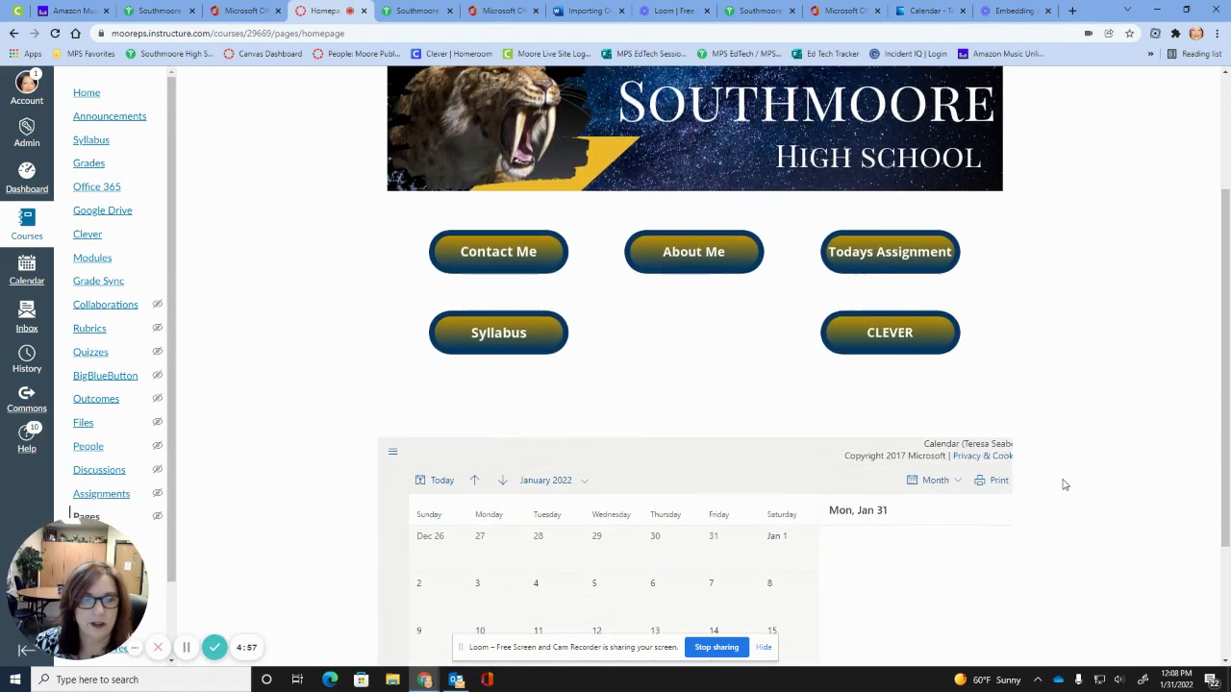
scroll(1093, 496, down, 2)
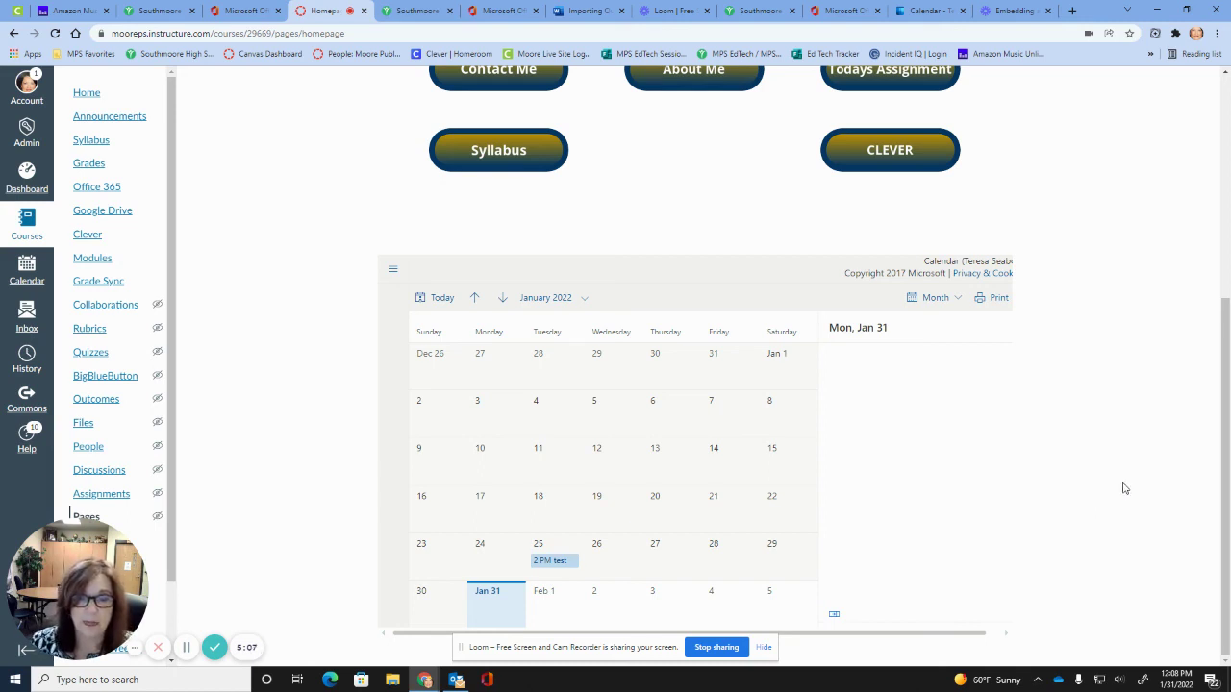
scroll(1125, 489, up, 2)
scroll(1135, 479, up, 2)
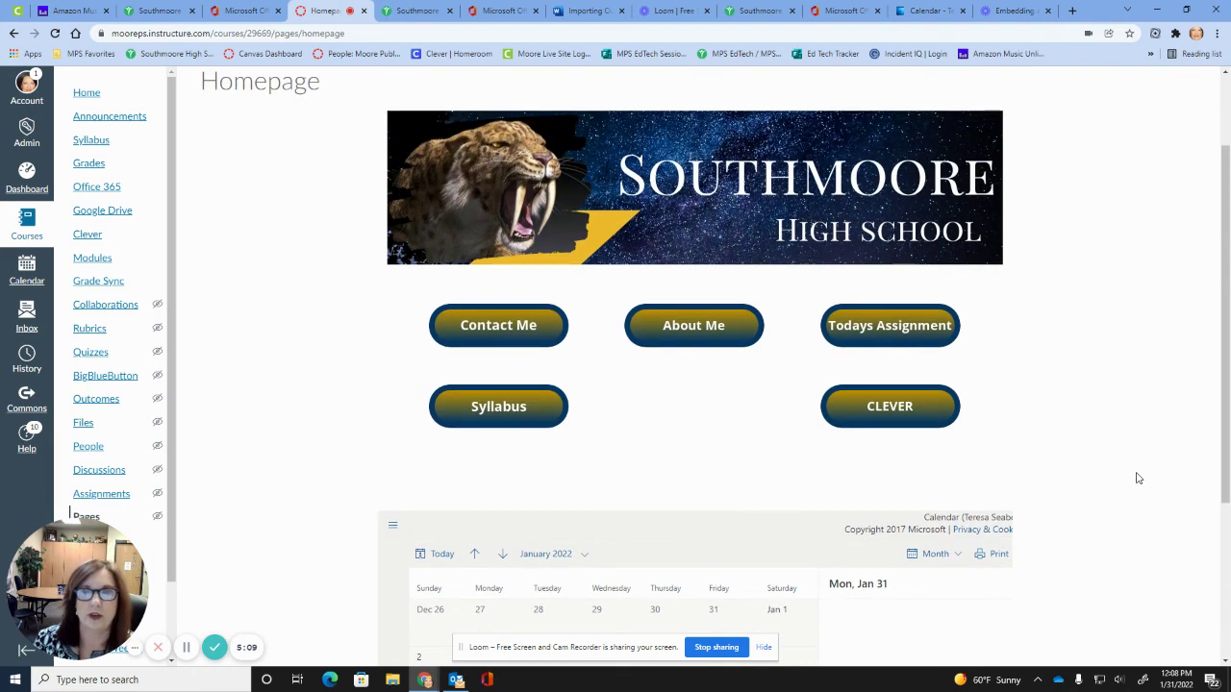